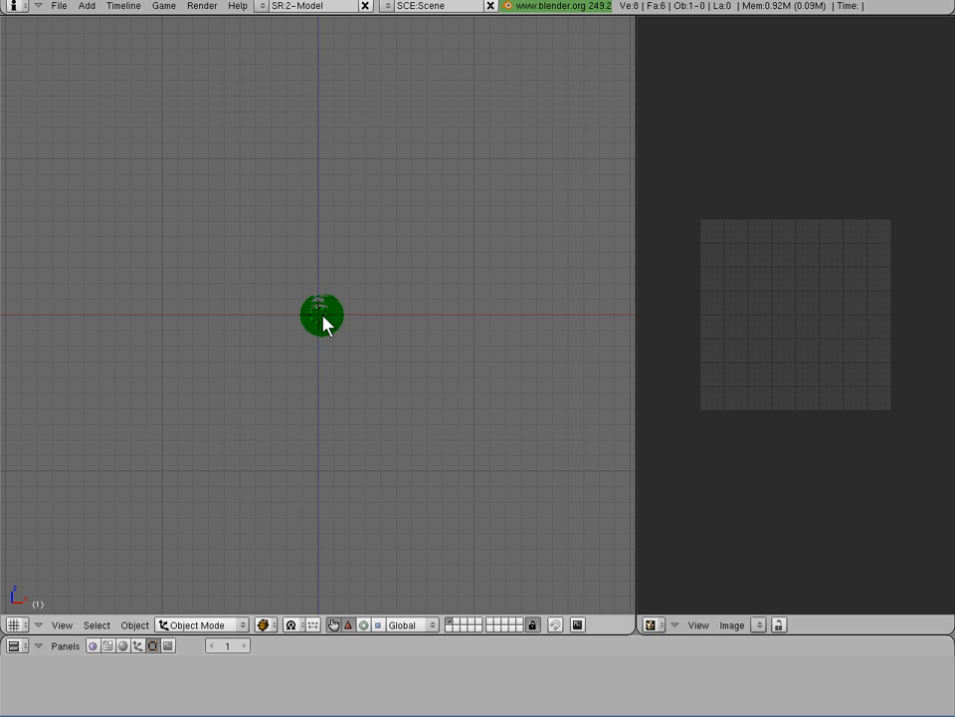
- Add a Primstar Cylinder sculpt mesh with 8 X faces, 32 Y faces, one Catmull Subsurf level and quads
mouse_move(390, 316)
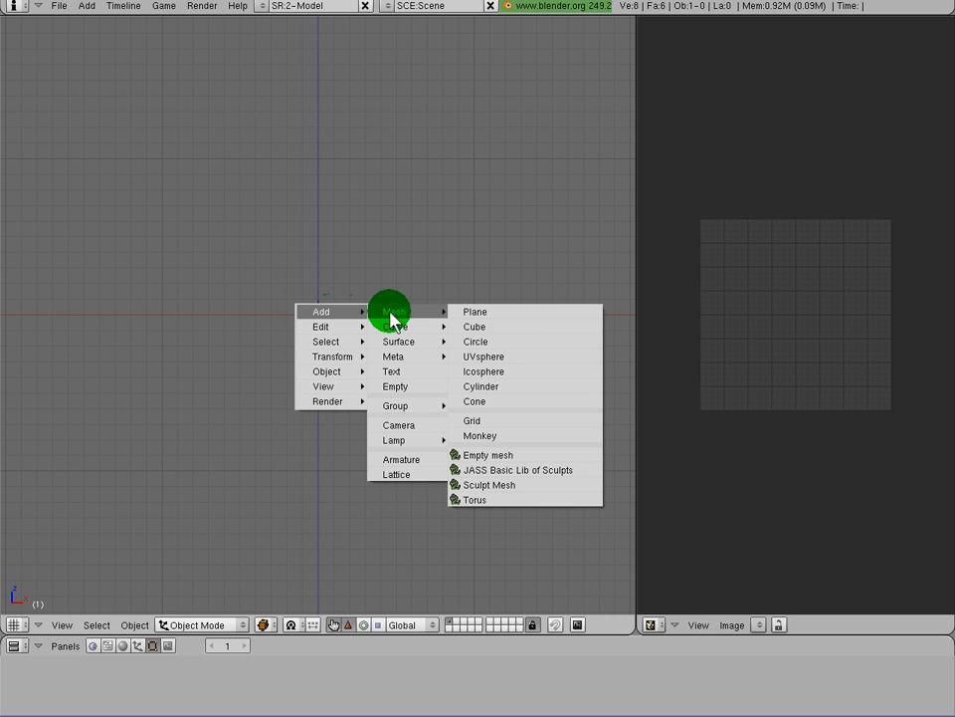
left_click(489, 487)
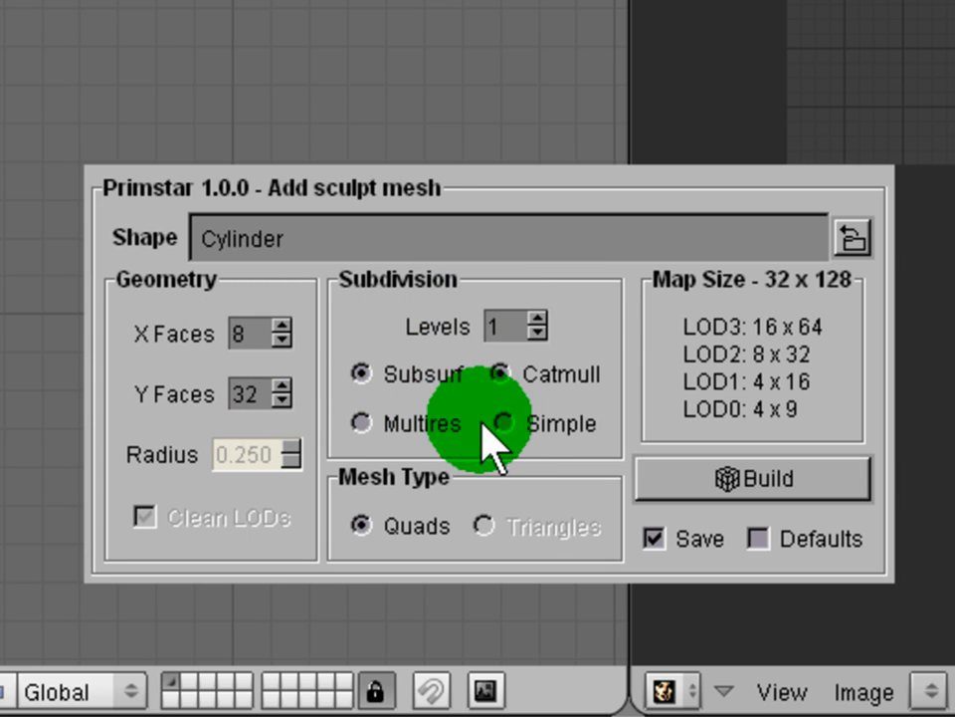
left_click(638, 490)
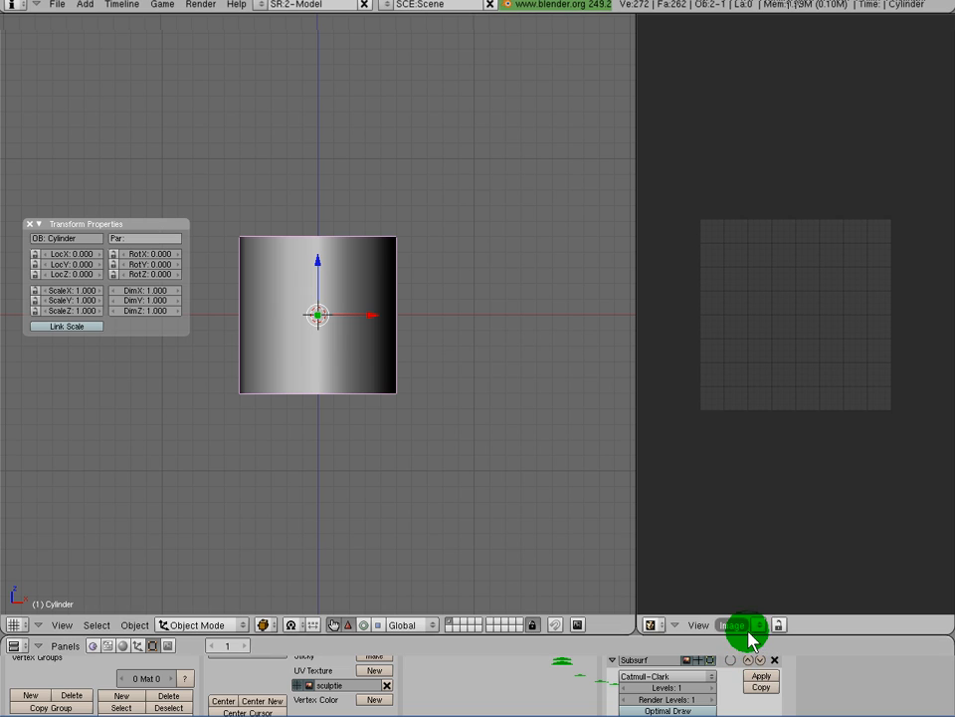
- Enlarge the buttons area and apply the cylinder's Subsurf modifier
left_click_drag(747, 633, 746, 569)
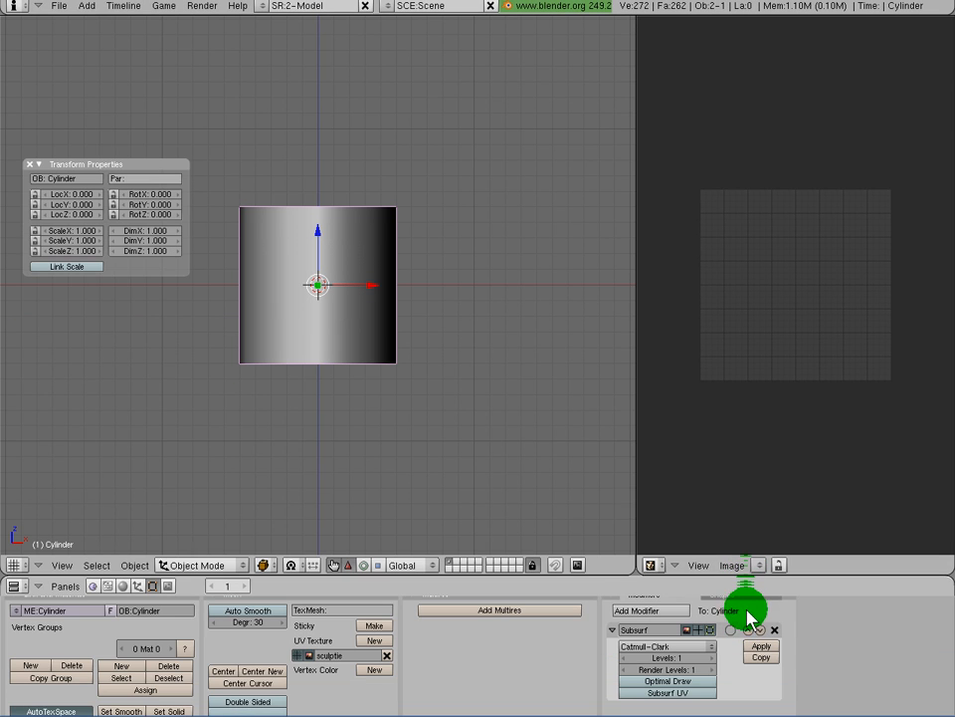
scroll(693, 614, "up", 1)
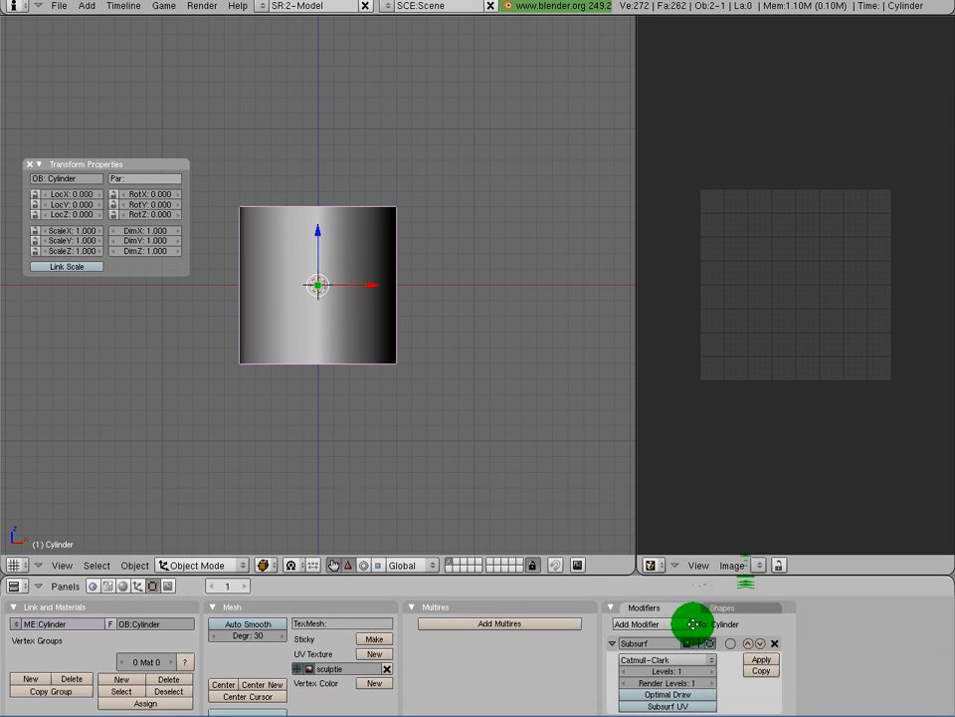
left_click(769, 661)
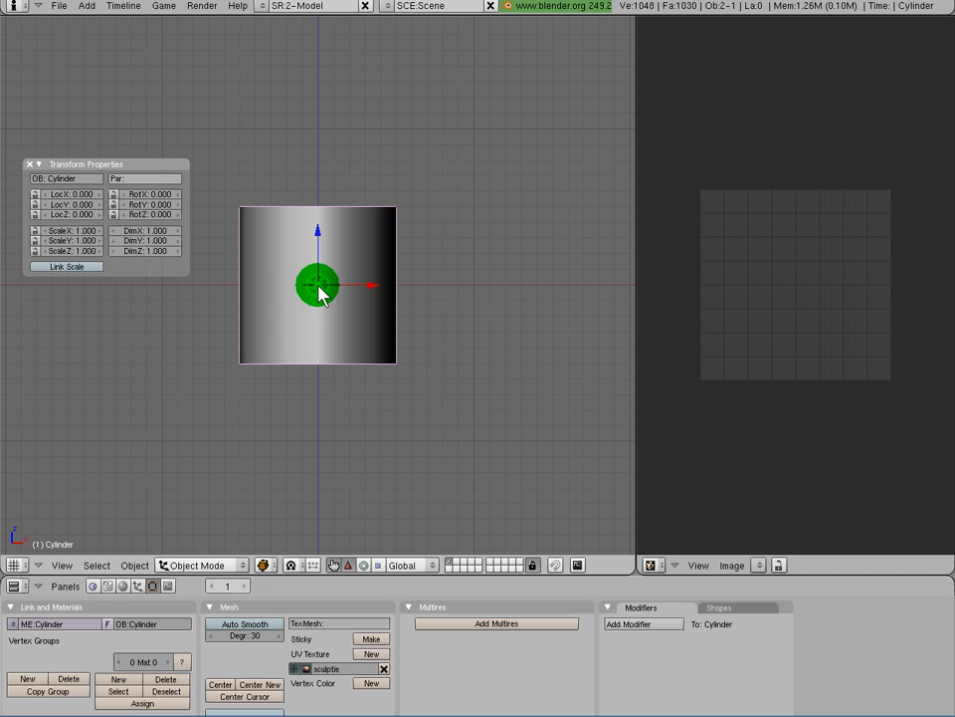
- Add a Path curve at the cylinder's centre
key("space")
mouse_move(369, 287)
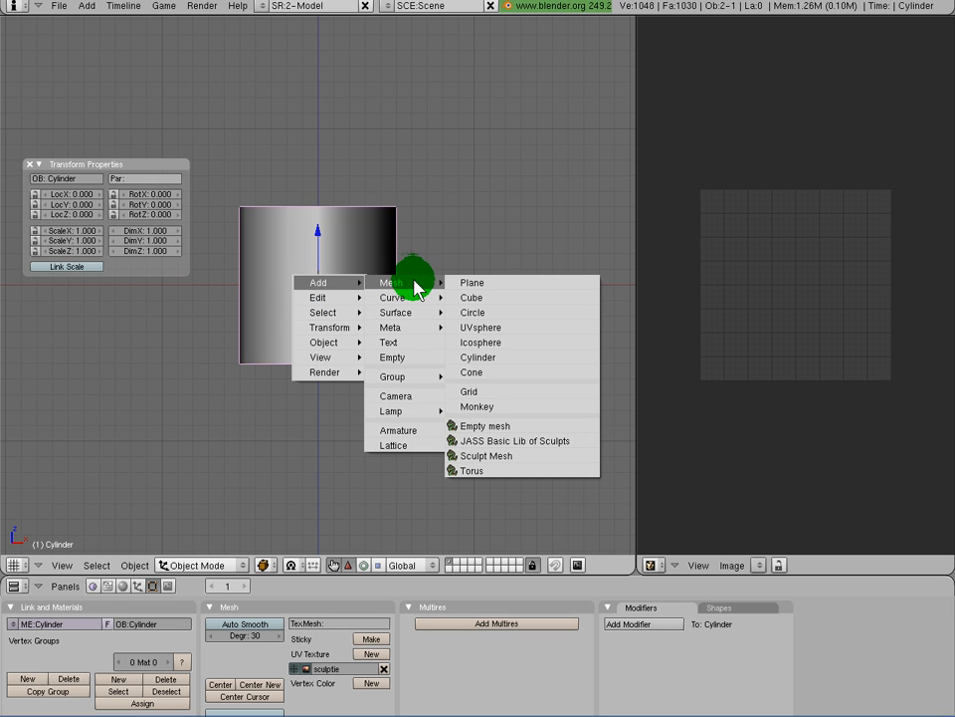
mouse_move(416, 299)
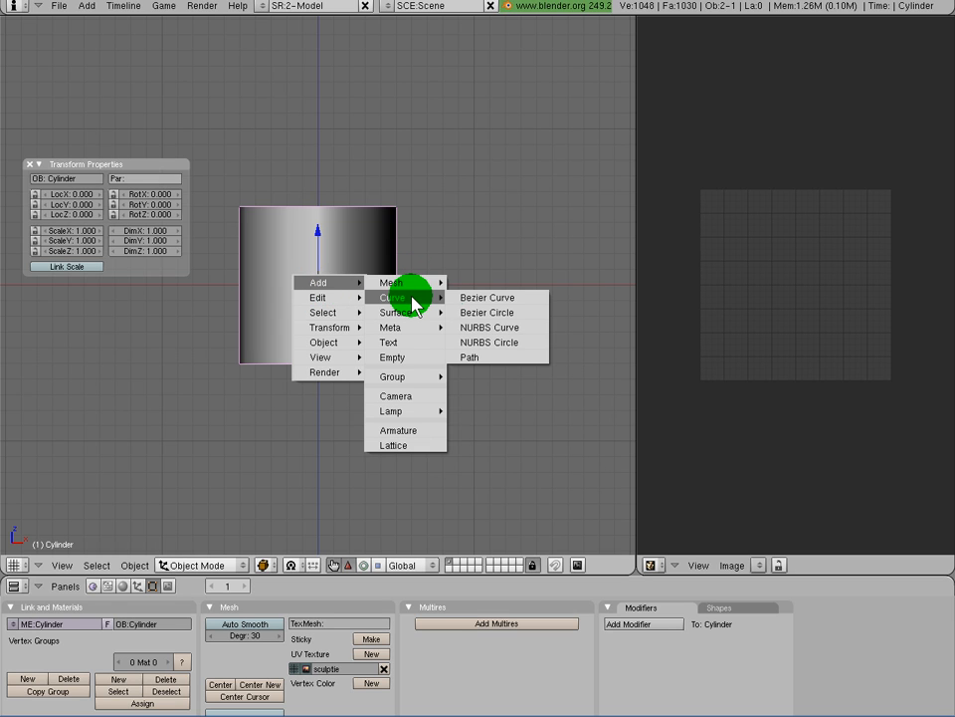
left_click(490, 360)
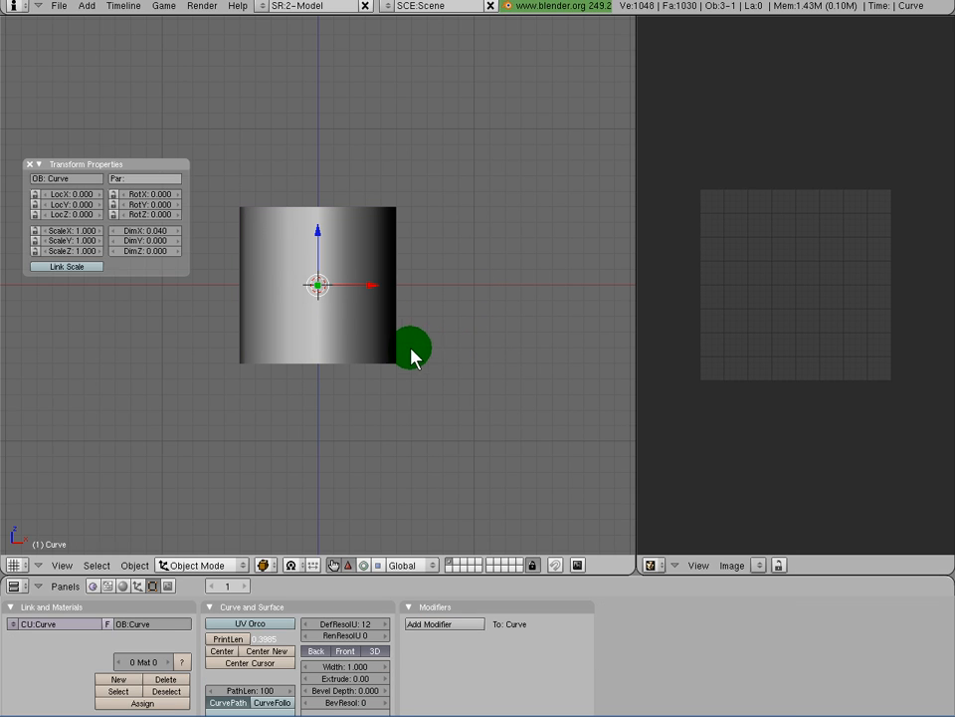
- Scale the path uniformly by about 44.6 and rotate it 90 degrees so it runs vertically through the cylinder
key("s")
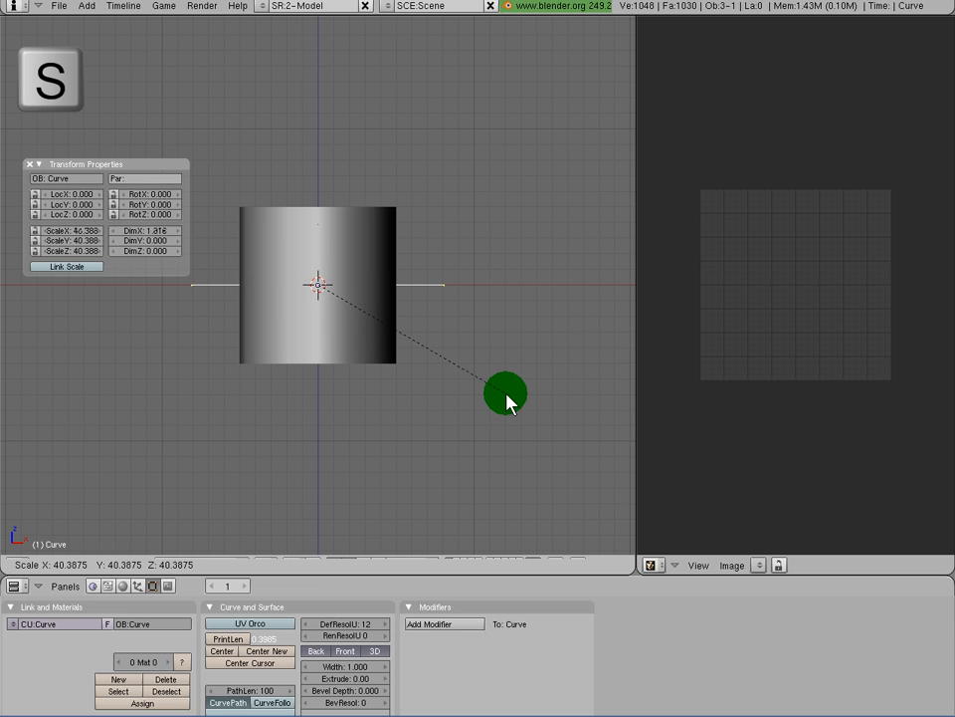
left_click(526, 410)
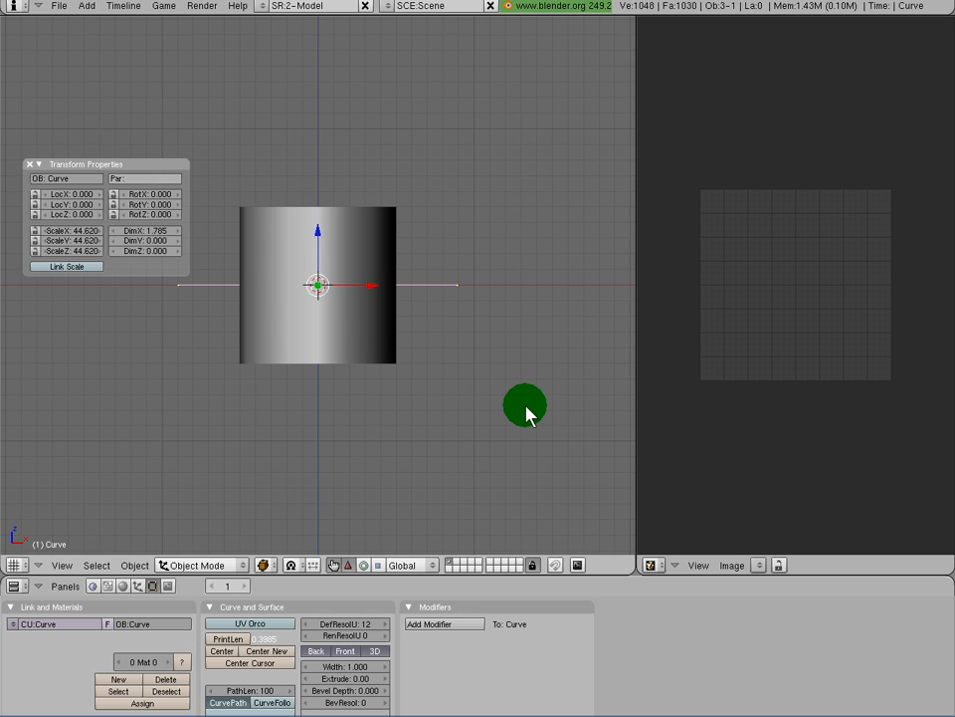
type("r9")
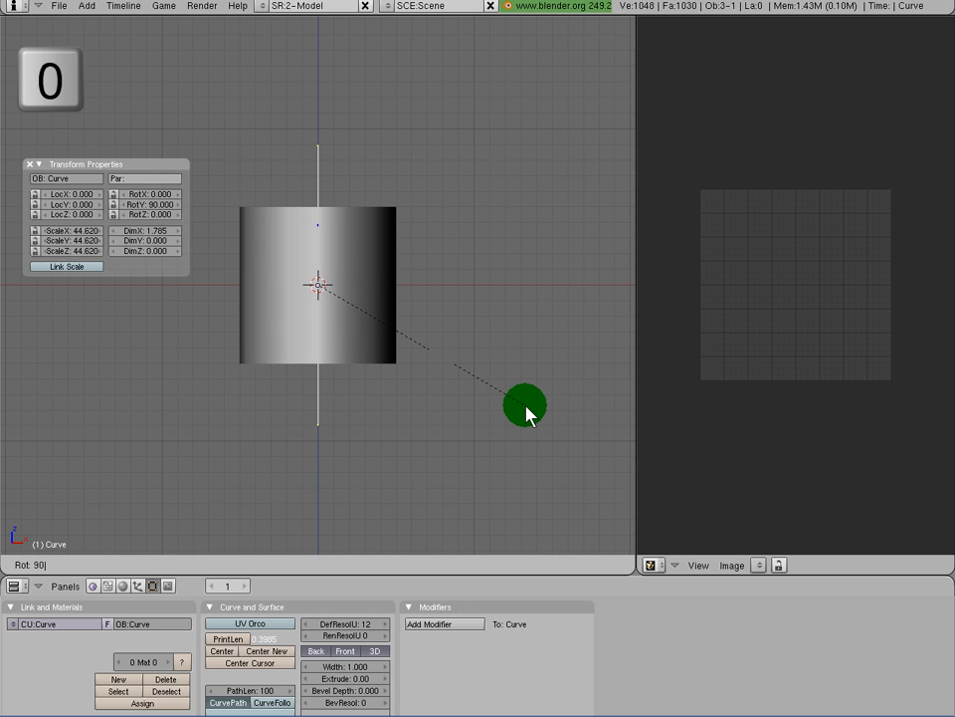
left_click(527, 410)
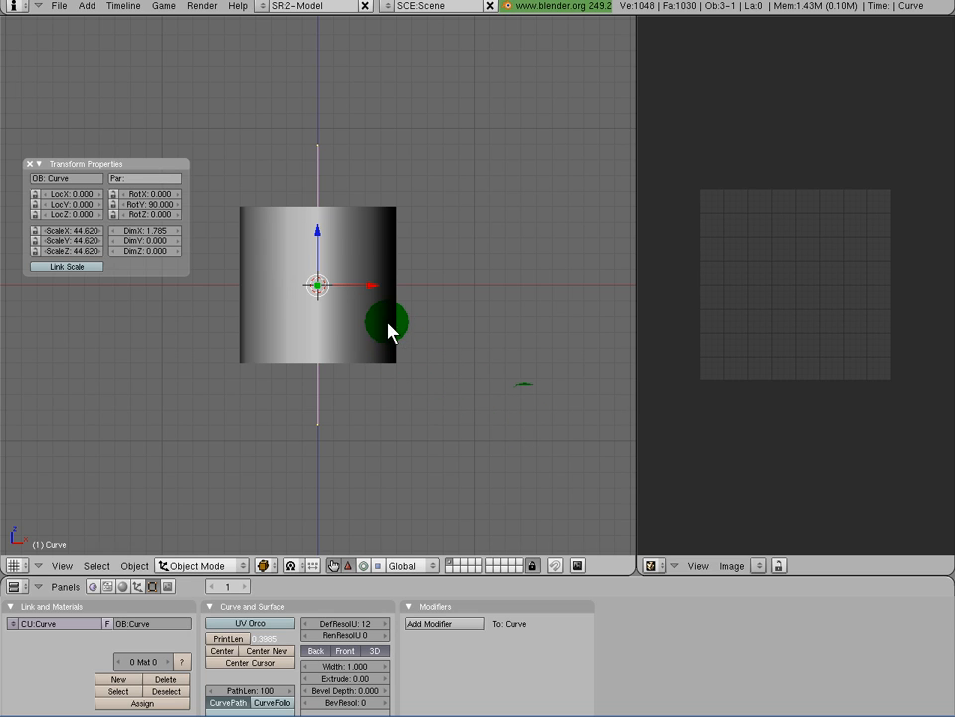
- Split the UV/Image Editor area into upper and lower halves and change both to 3D Views
right_click(637, 285)
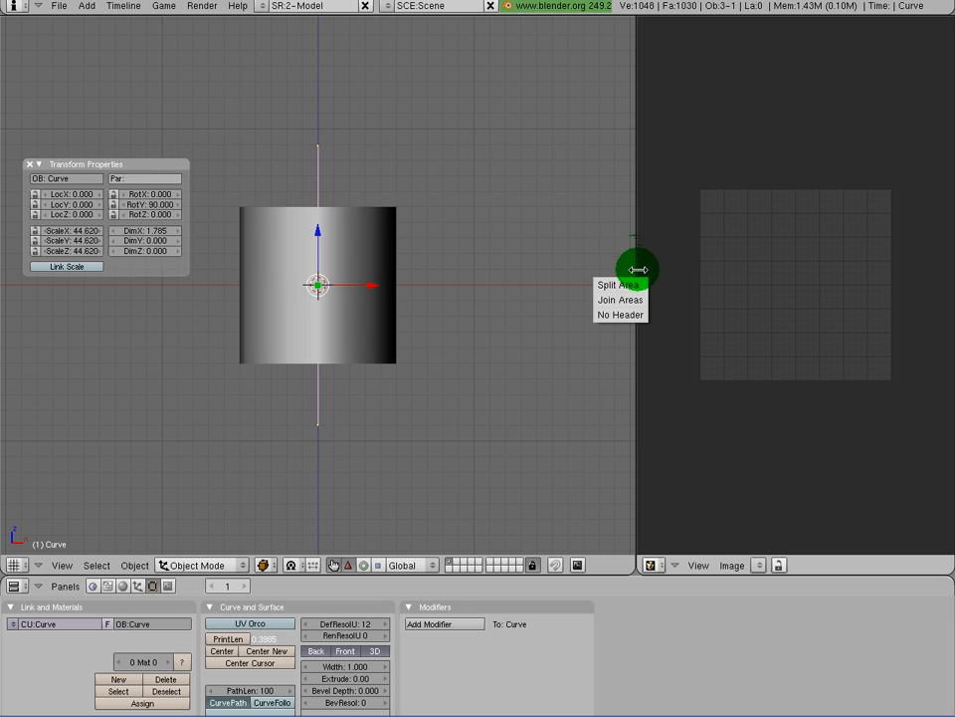
left_click(635, 285)
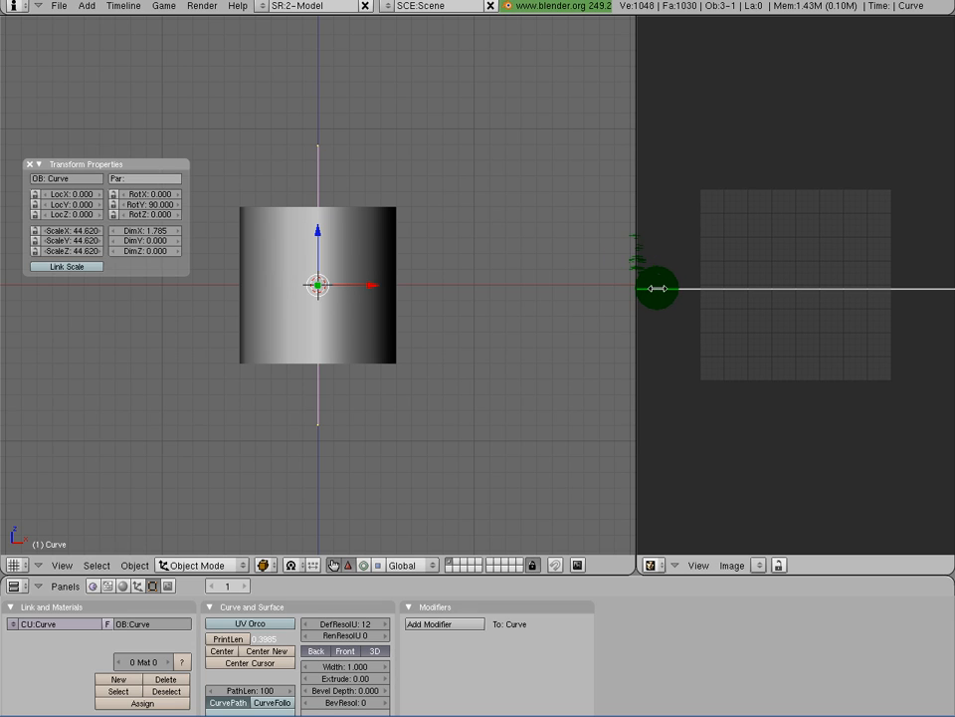
left_click(659, 282)
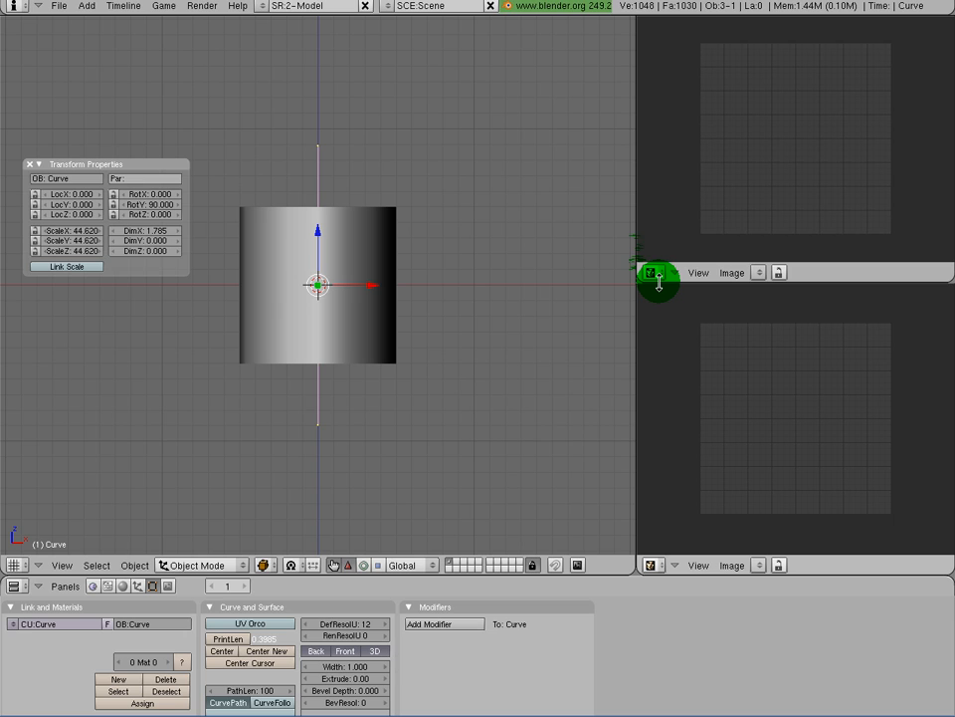
left_click(652, 276)
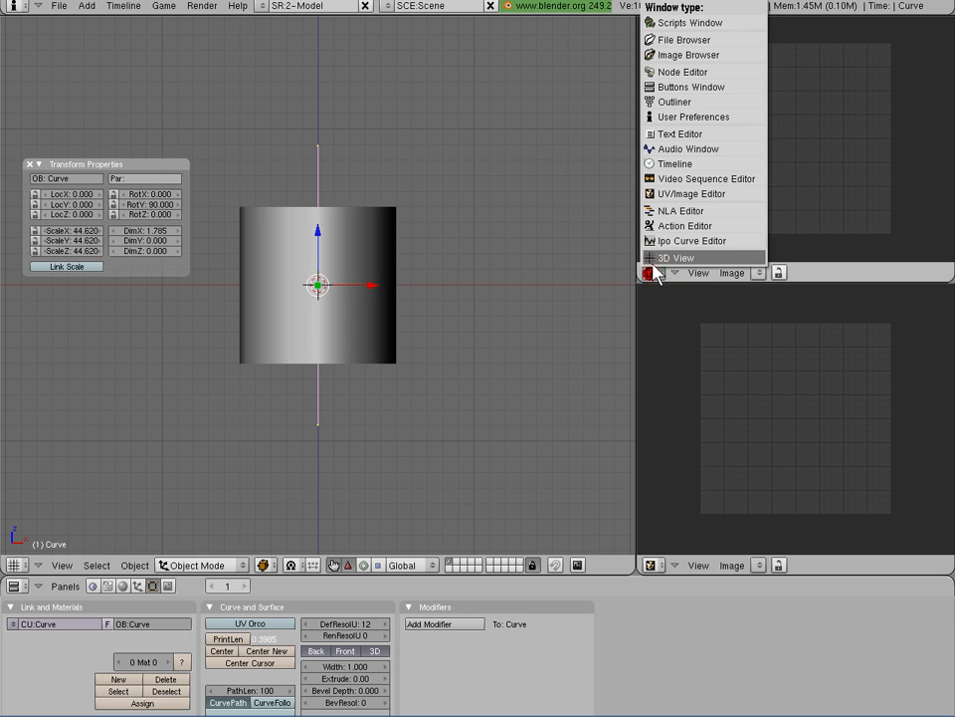
left_click(660, 261)
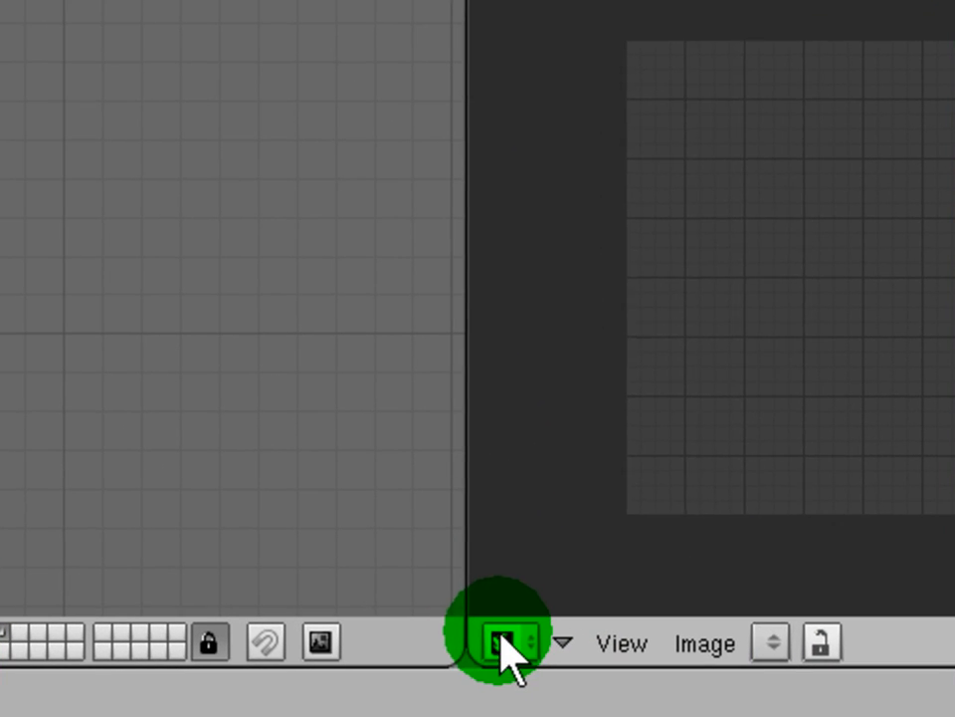
left_click(502, 641)
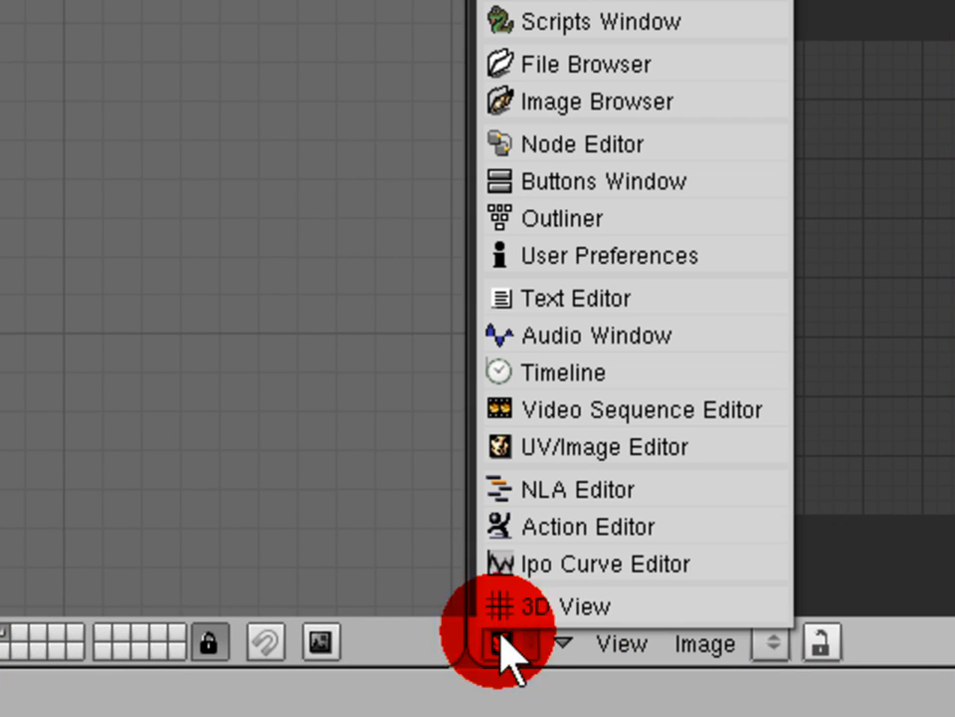
left_click(510, 607)
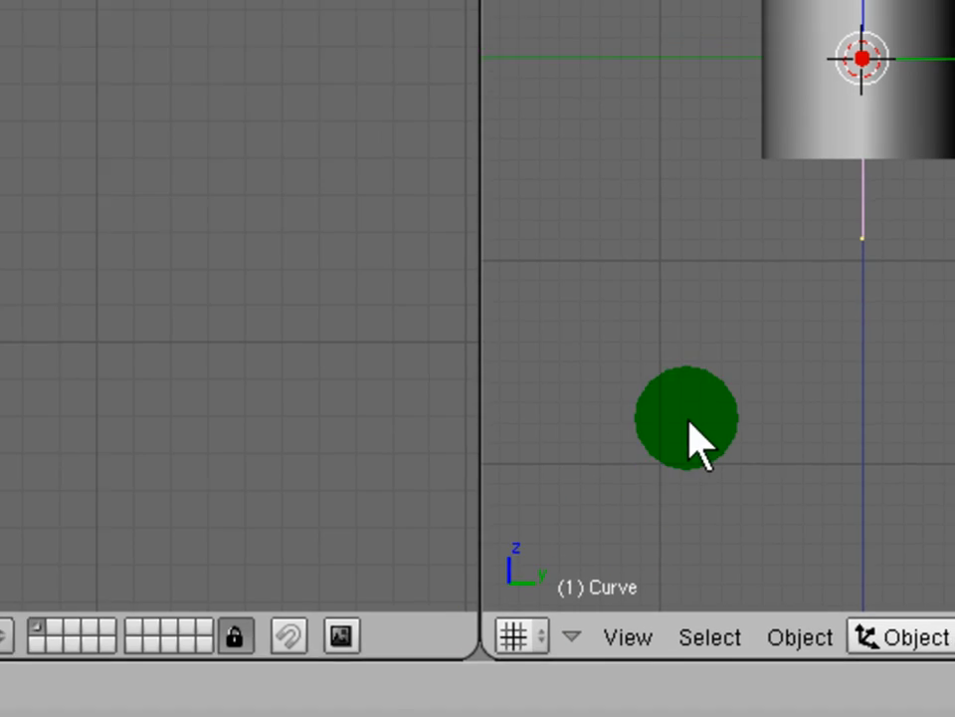
- Set the upper small view to side view and the lower one to top view, both centred on the path
key("1")
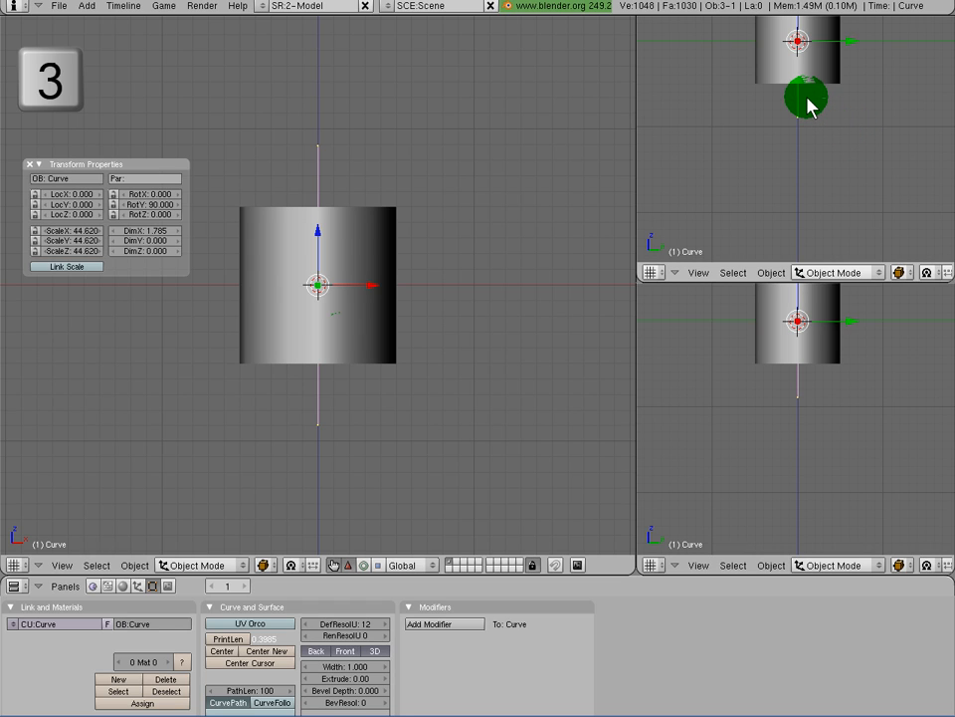
key("KP_Decimal")
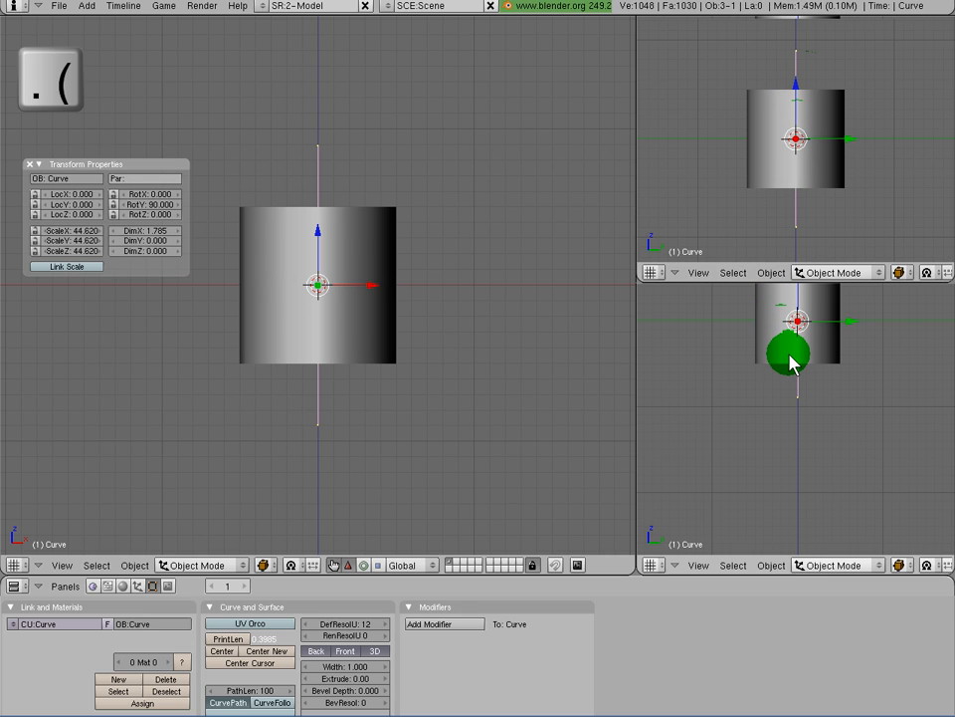
key("KP_7")
key("KP_Decimal")
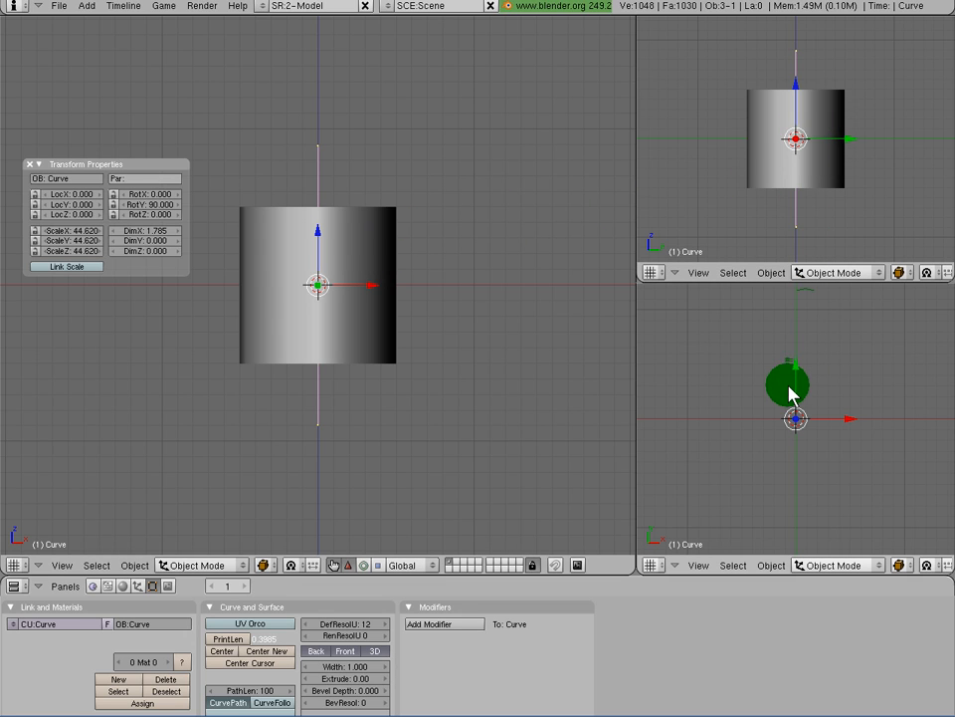
- Add a Curve modifier to the cylinder
right_click(384, 325)
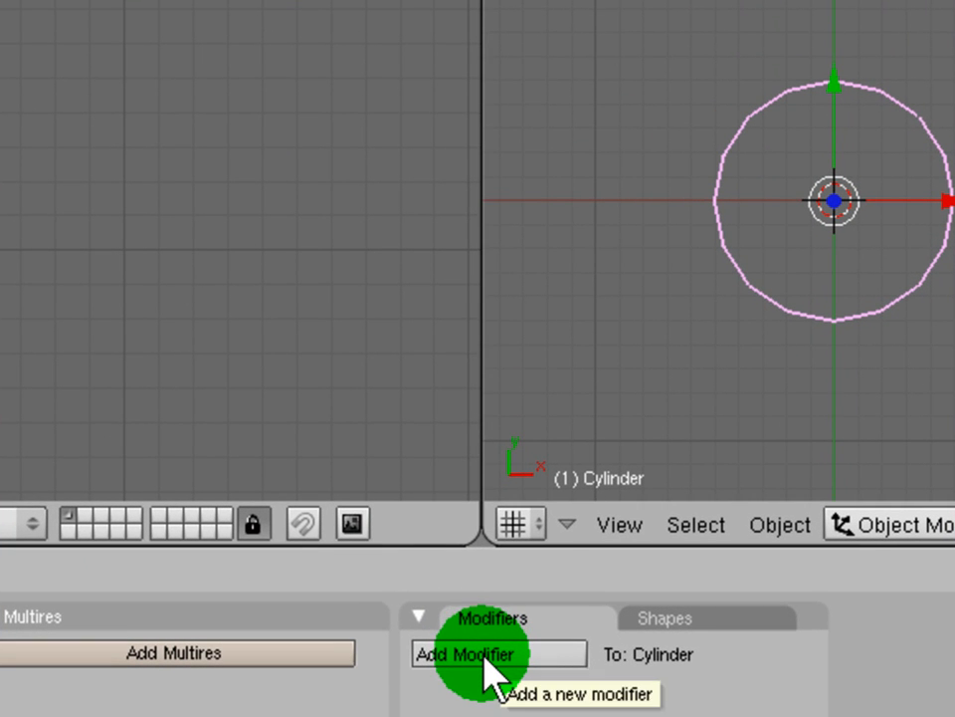
left_click(515, 652)
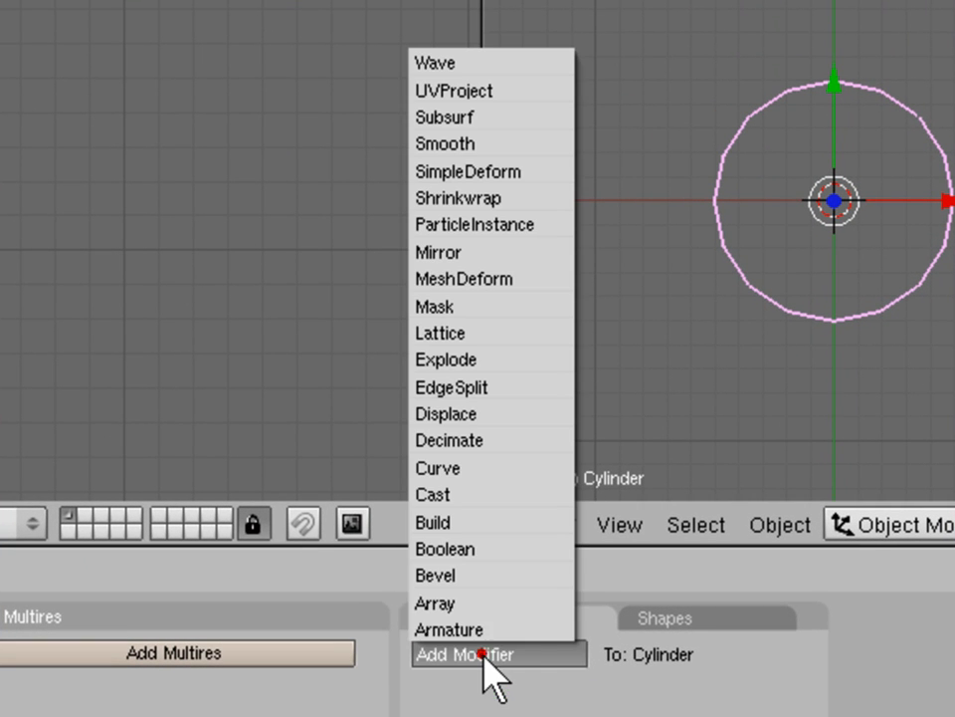
left_click(495, 487)
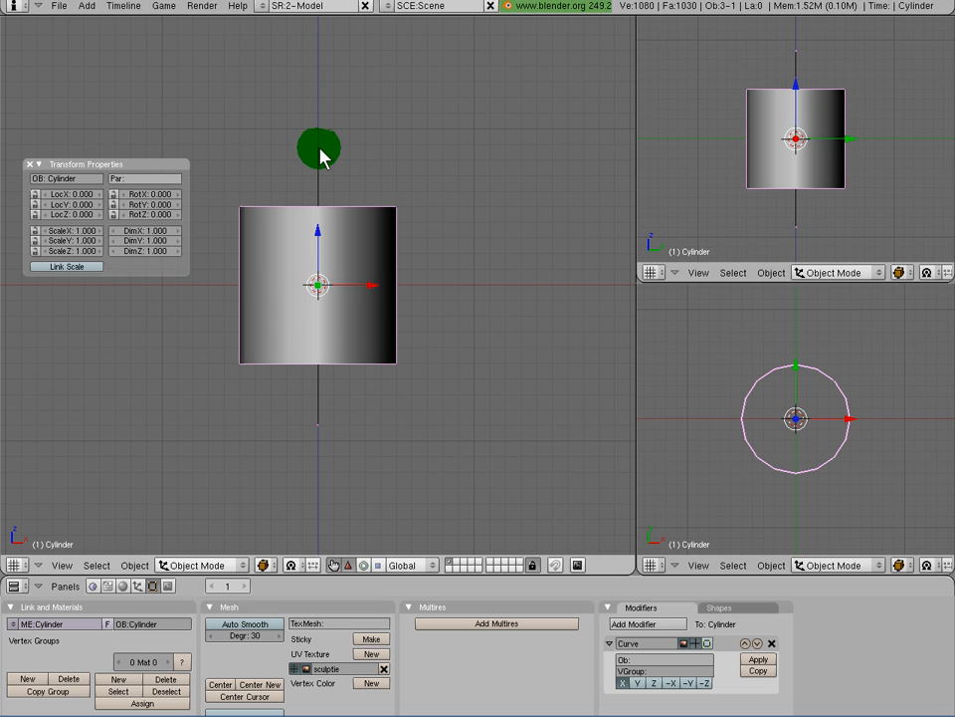
- Rename the path object as courbe
right_click(319, 154)
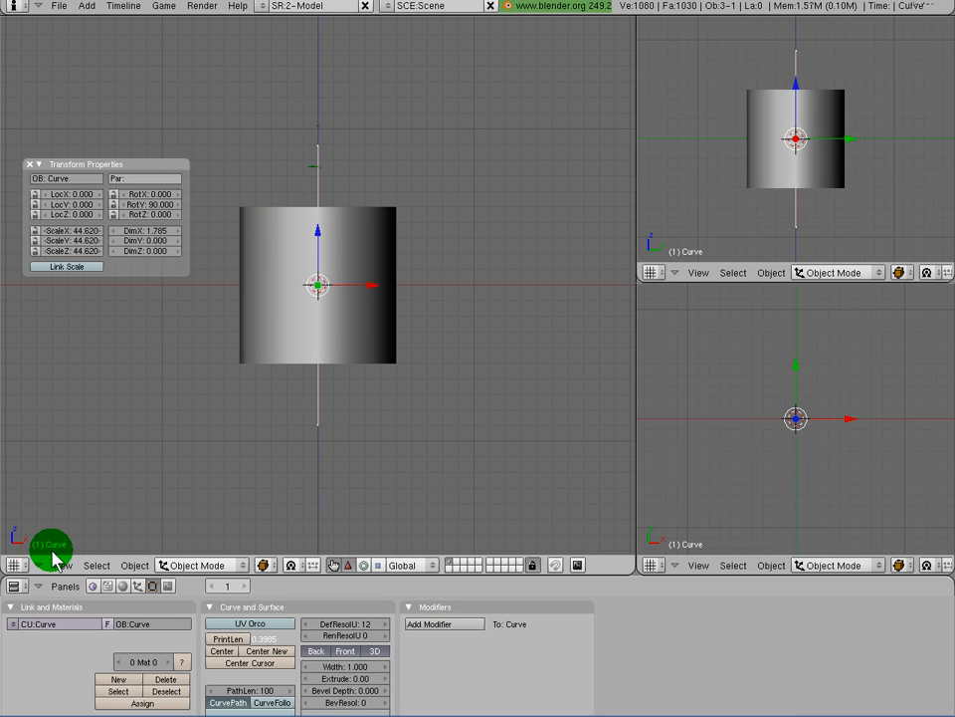
right_click(275, 346)
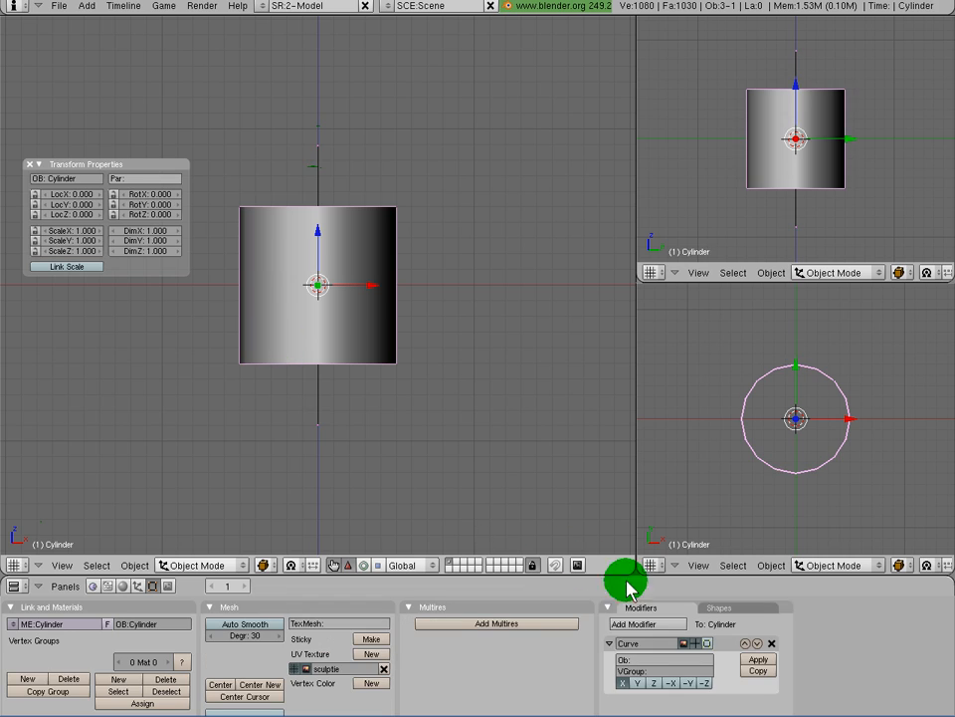
right_click(320, 395)
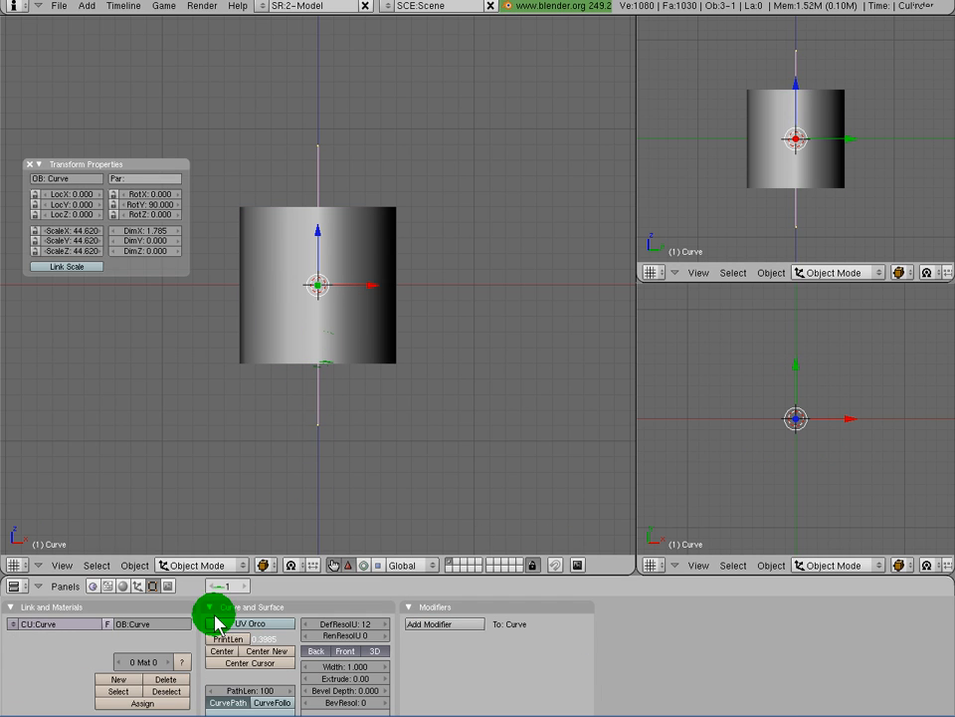
left_click(166, 624)
type("coud")
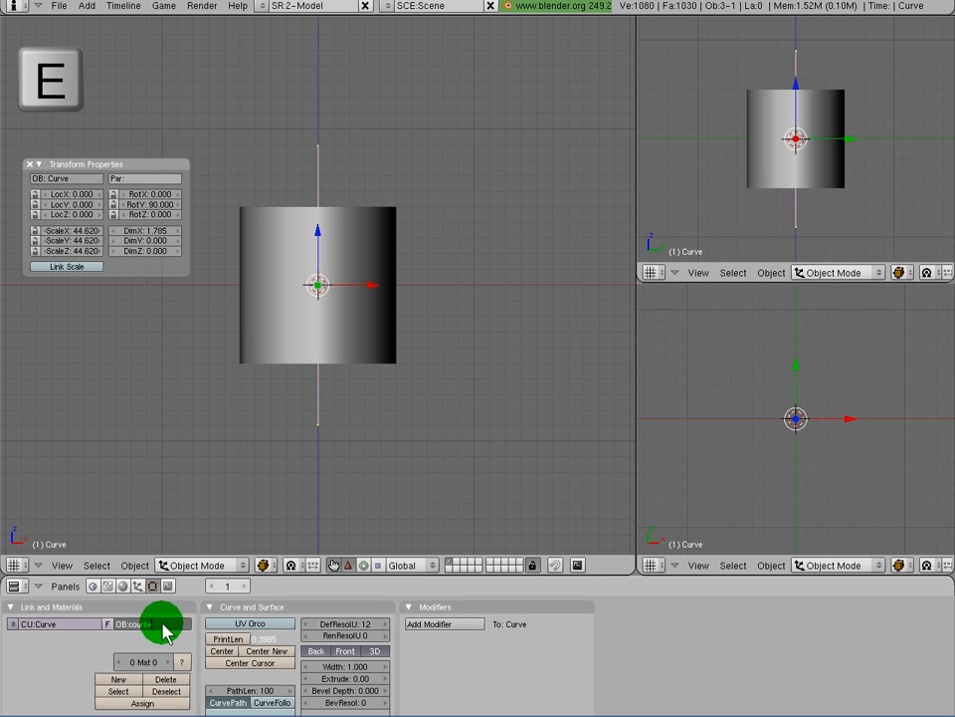
key("Return")
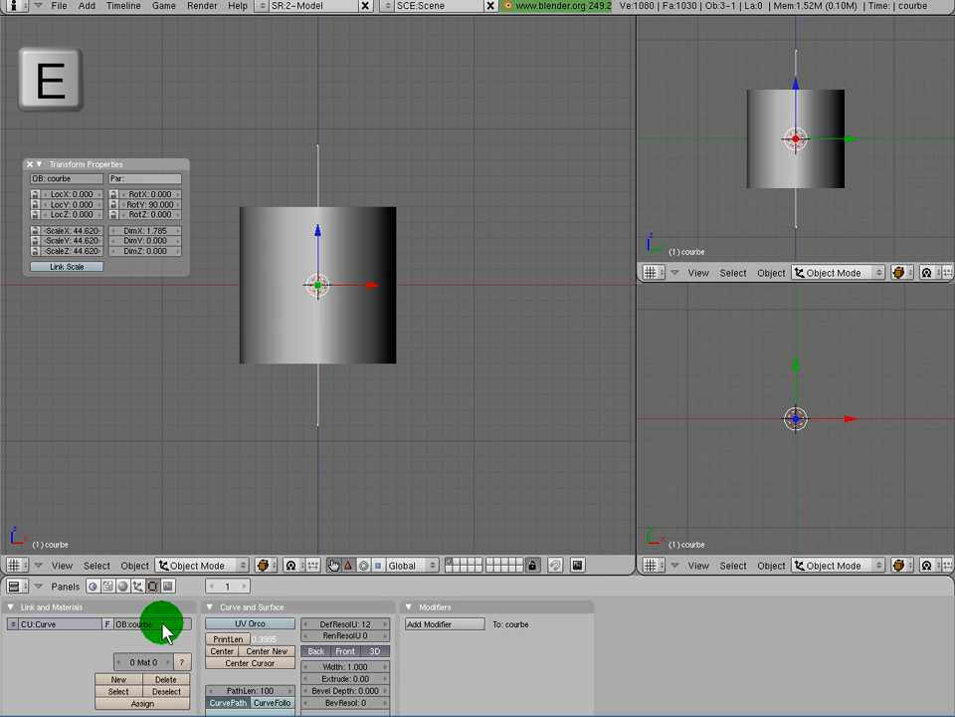
- Set the target object of the cylinder's Curve modifier to courbe
right_click(377, 334)
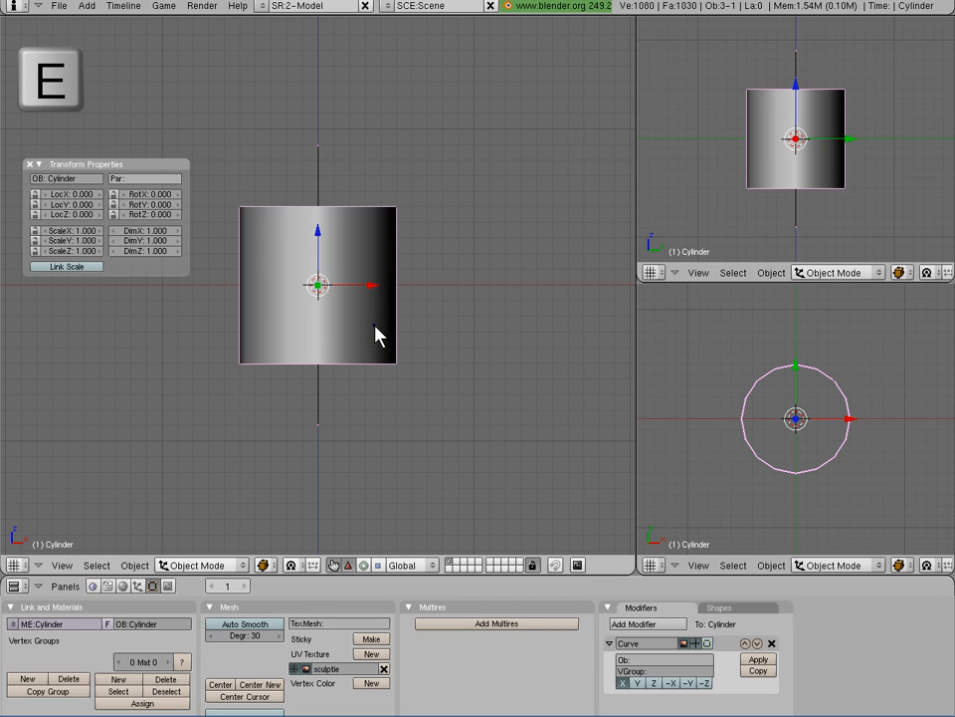
left_click(689, 660)
type("c")
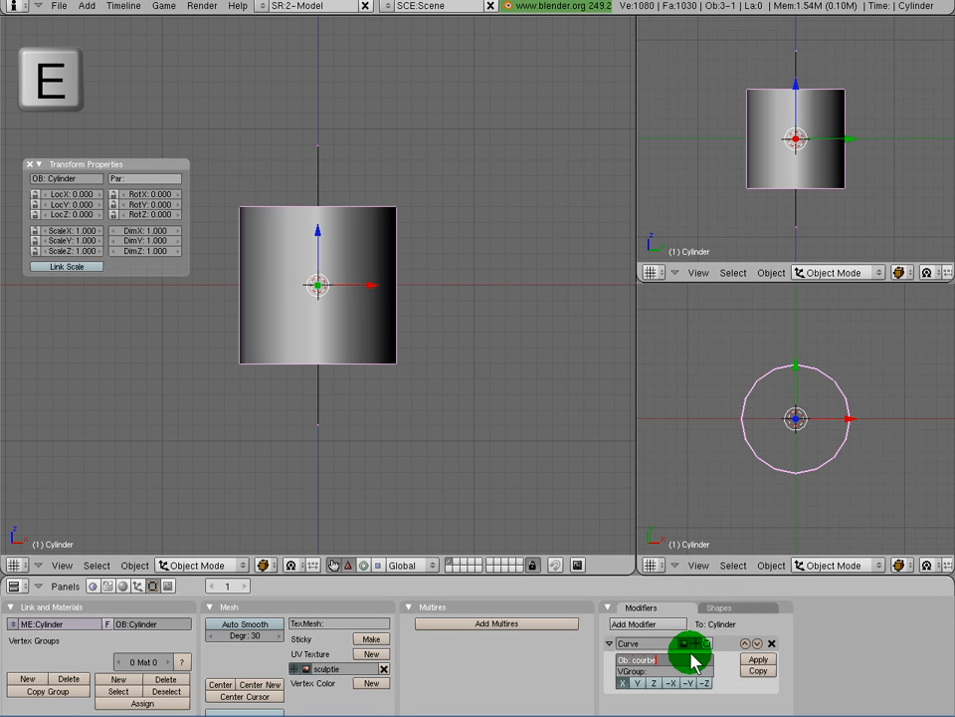
type("ourbe")
key("Return")
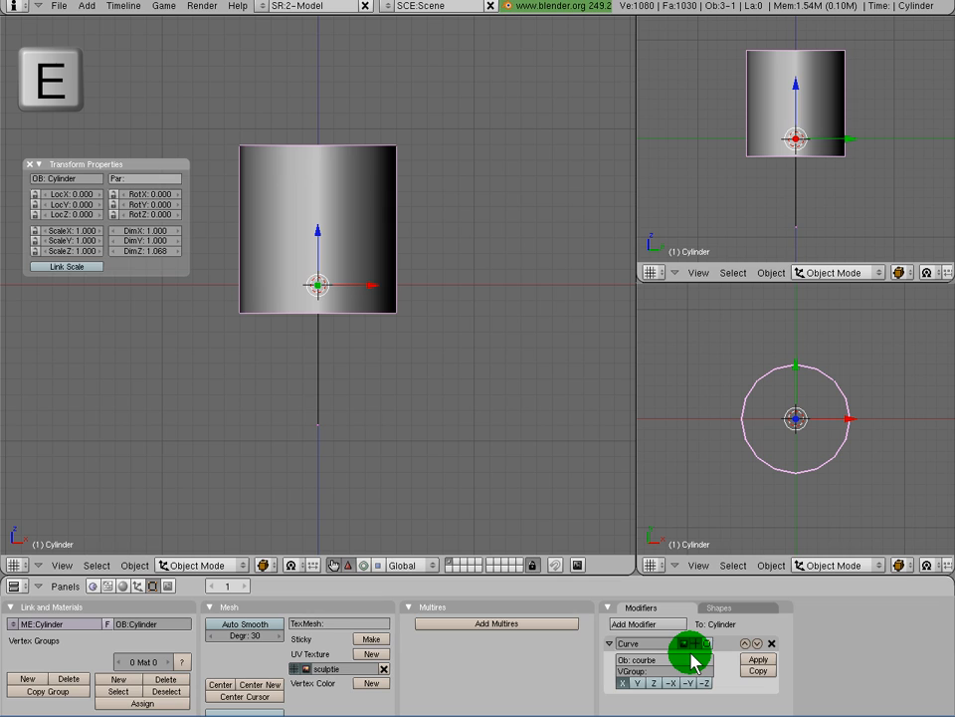
- Select the courbe path and enable CurveStretch in its curve settings
right_click(319, 349)
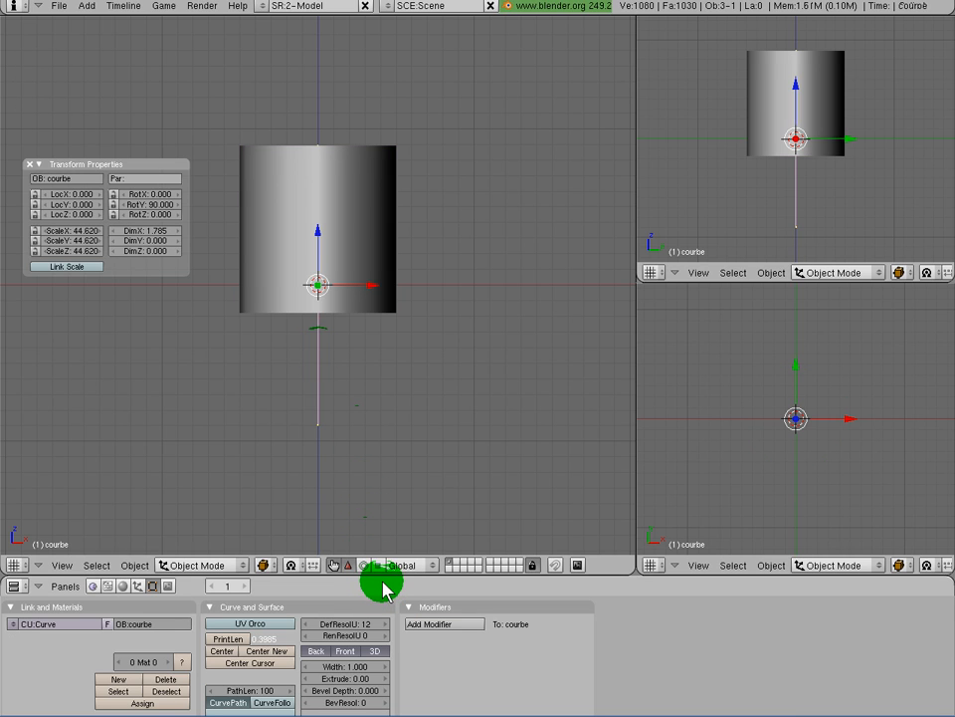
left_click_drag(382, 576, 394, 534)
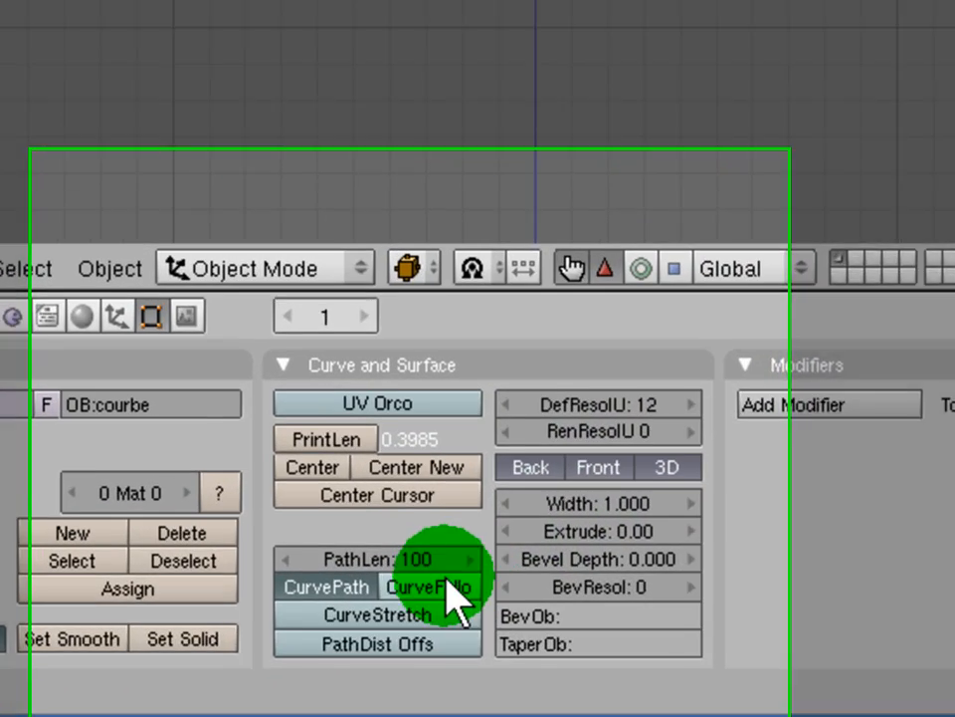
left_click(450, 585)
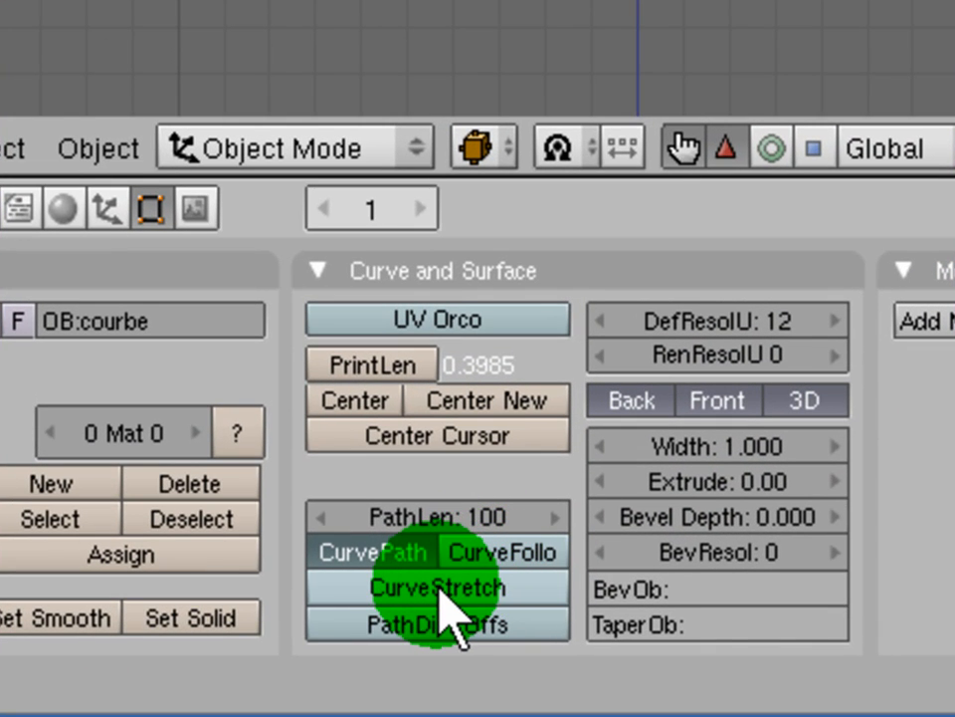
left_click(378, 614)
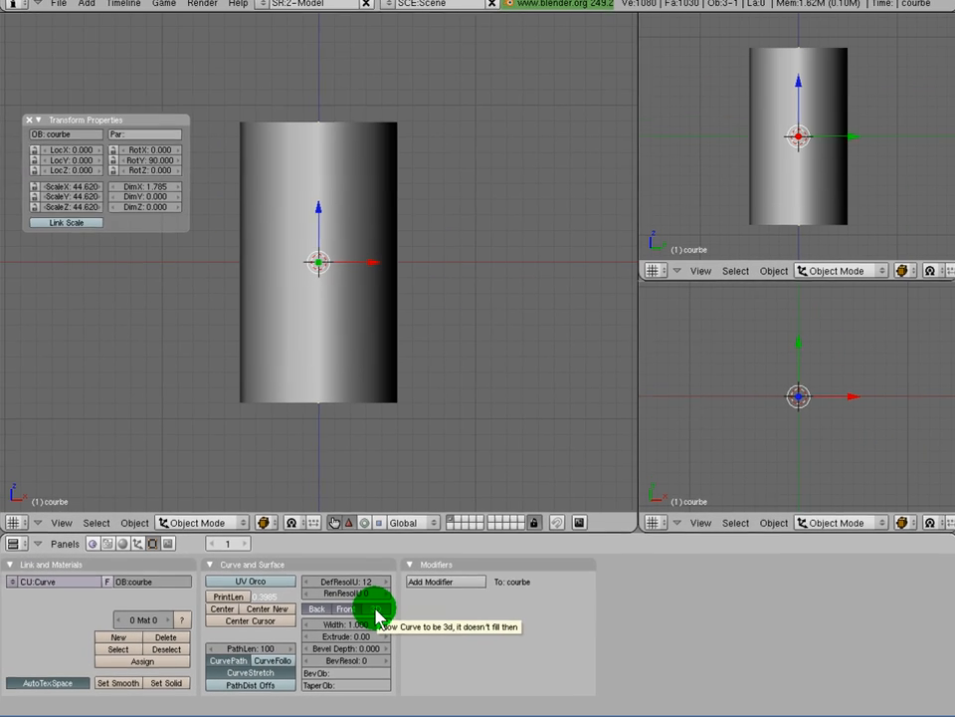
- Switch the courbe path to Edit Mode and show the main front view in Wireframe
key("Tab")
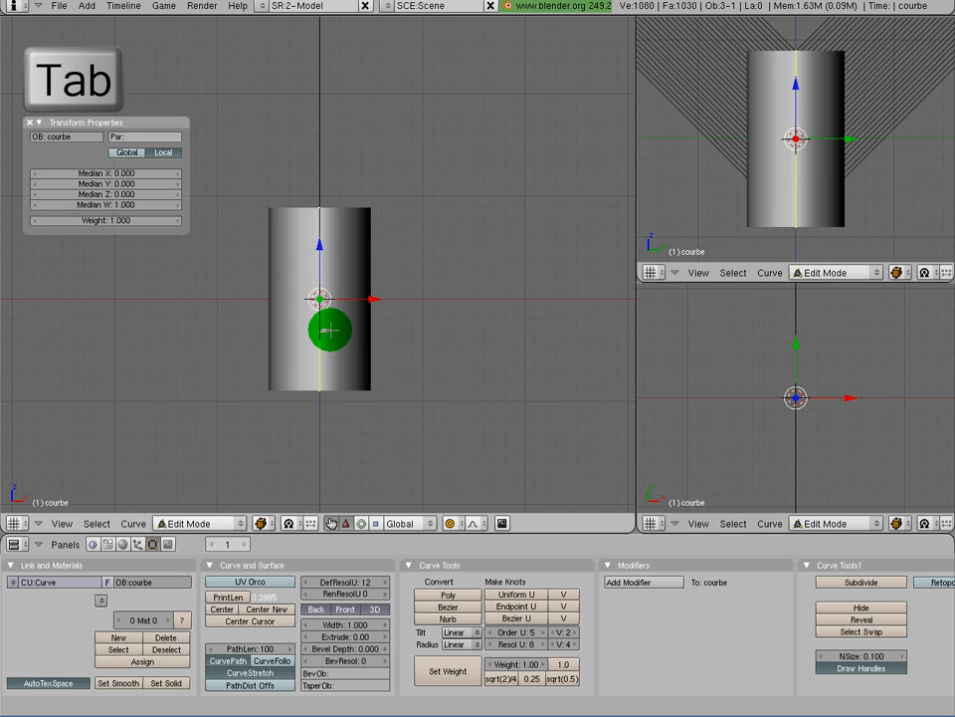
key("z")
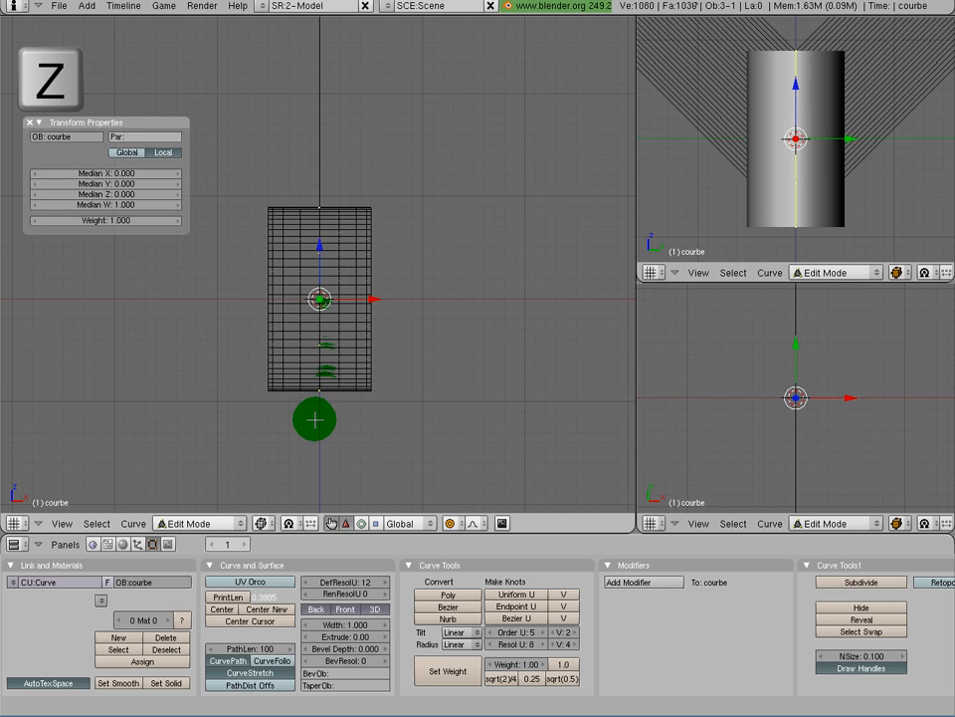
left_click(263, 522)
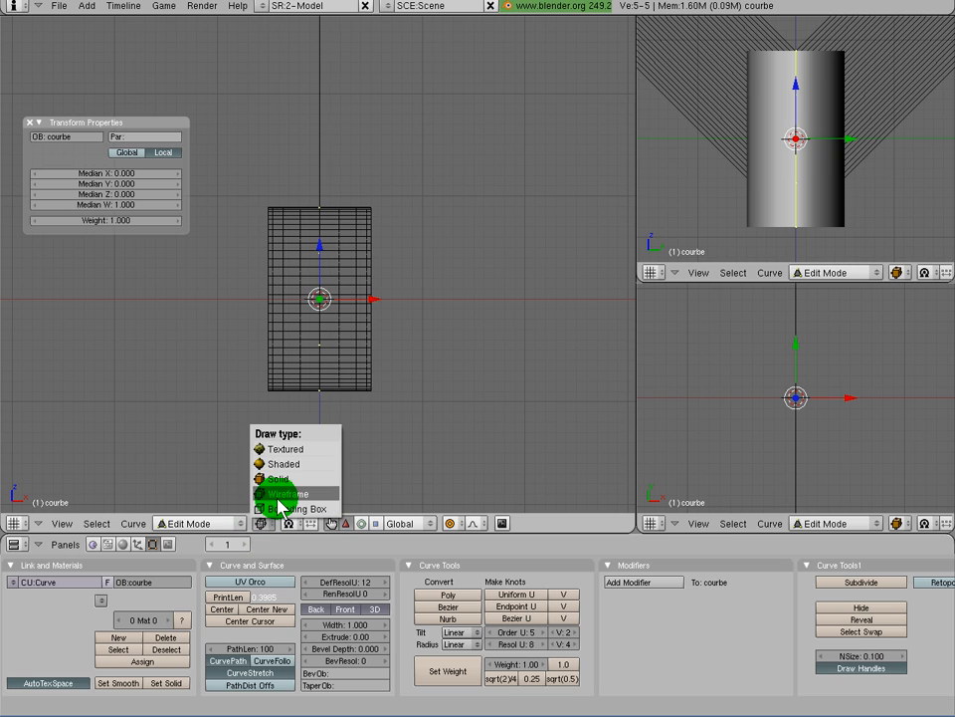
left_click(277, 494)
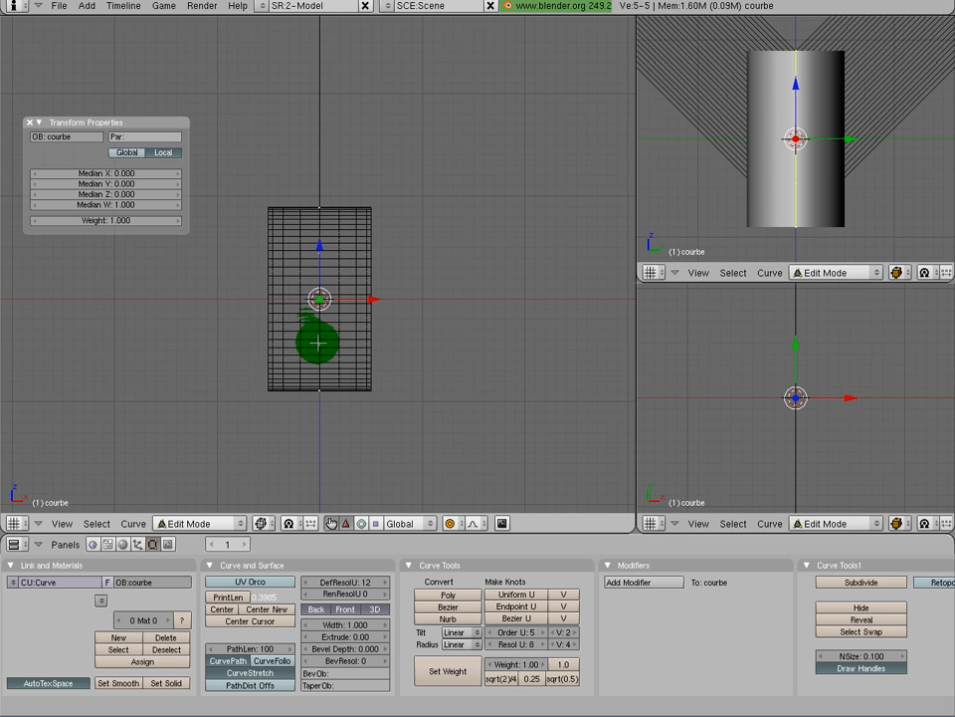
scroll(319, 343, "down", 2)
middle_click_drag(342, 343, 347, 333, "shift")
scroll(369, 340, "down", 1)
key("z")
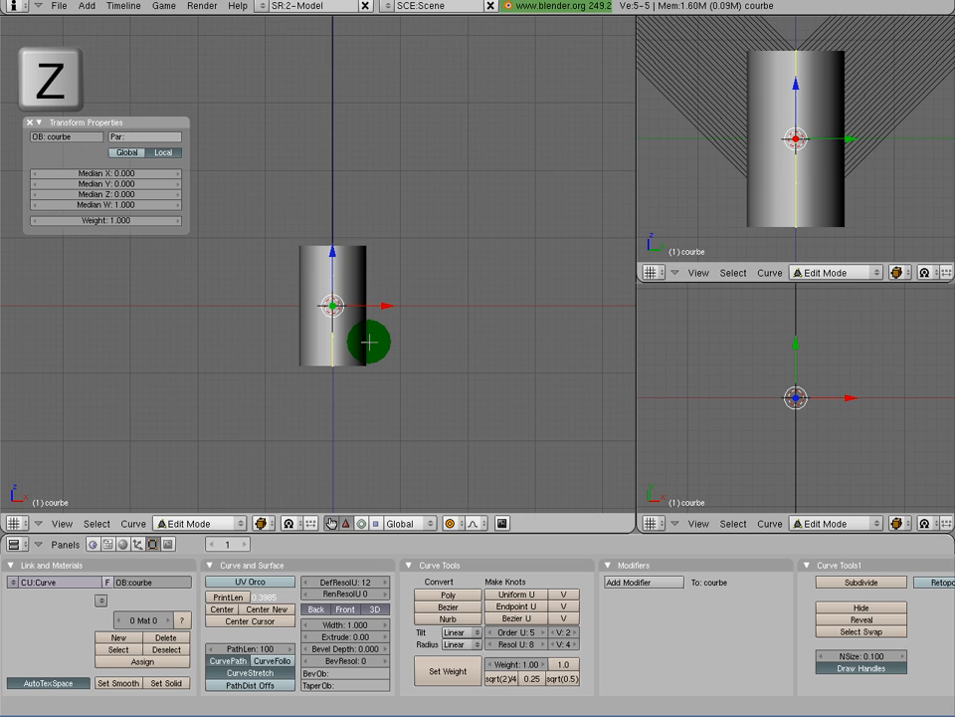
key("z")
- Scale up all of the path's control points in two passes to lengthen the tube
key("s")
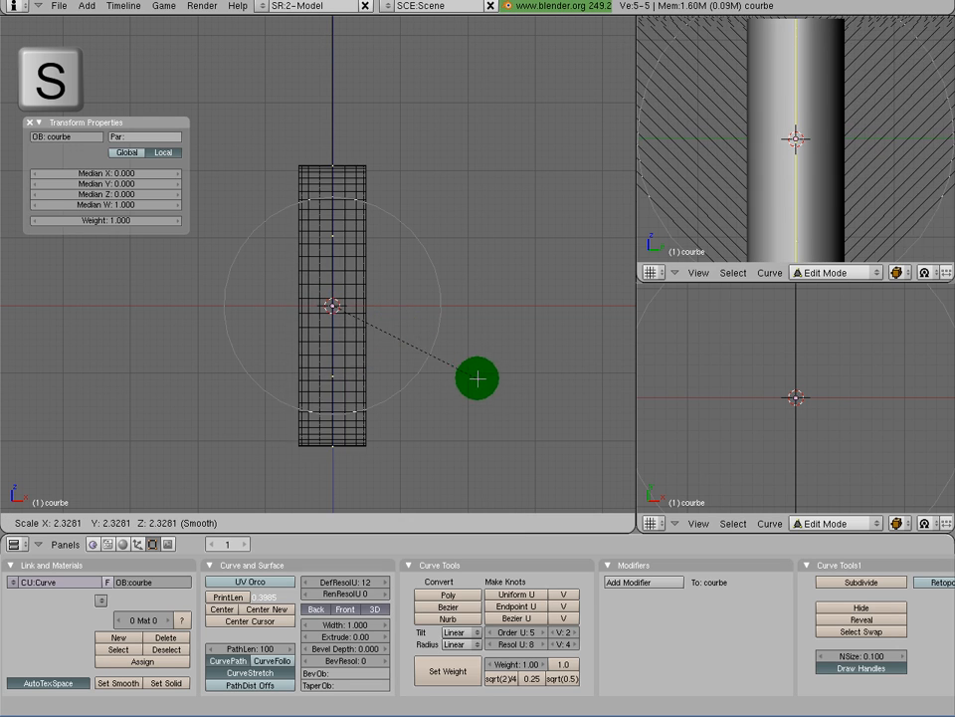
left_click(501, 385)
scroll(386, 348, "down", 4)
key("s")
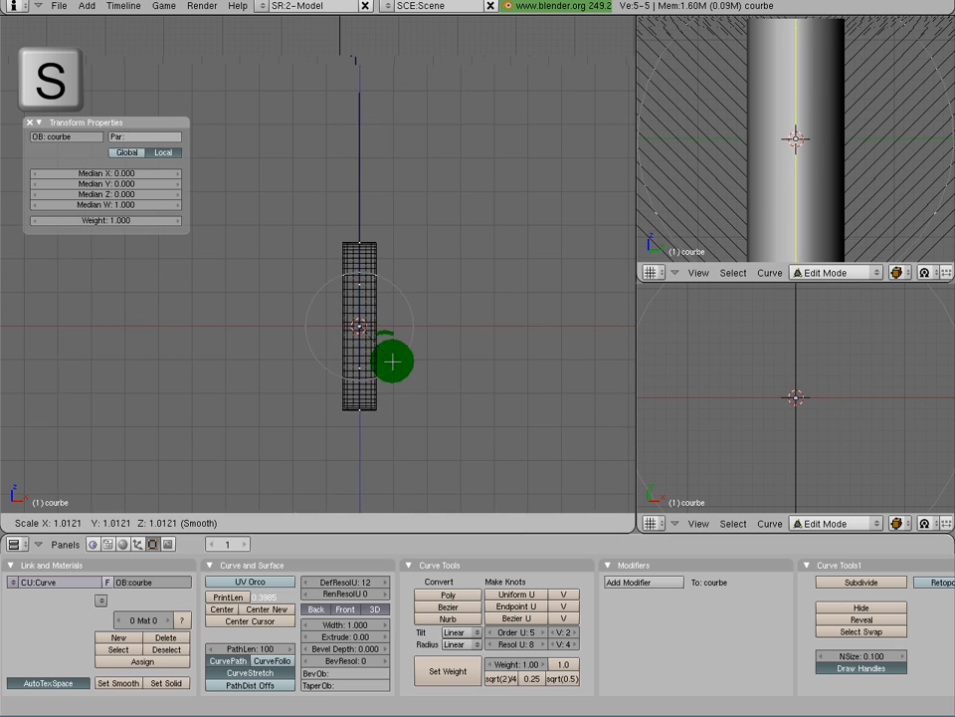
left_click(458, 403)
- Shift the path's lower intermediate control point toward +X and the upper one toward -X, and return the main view to Solid shading
middle_click_drag(426, 392, 373, 371)
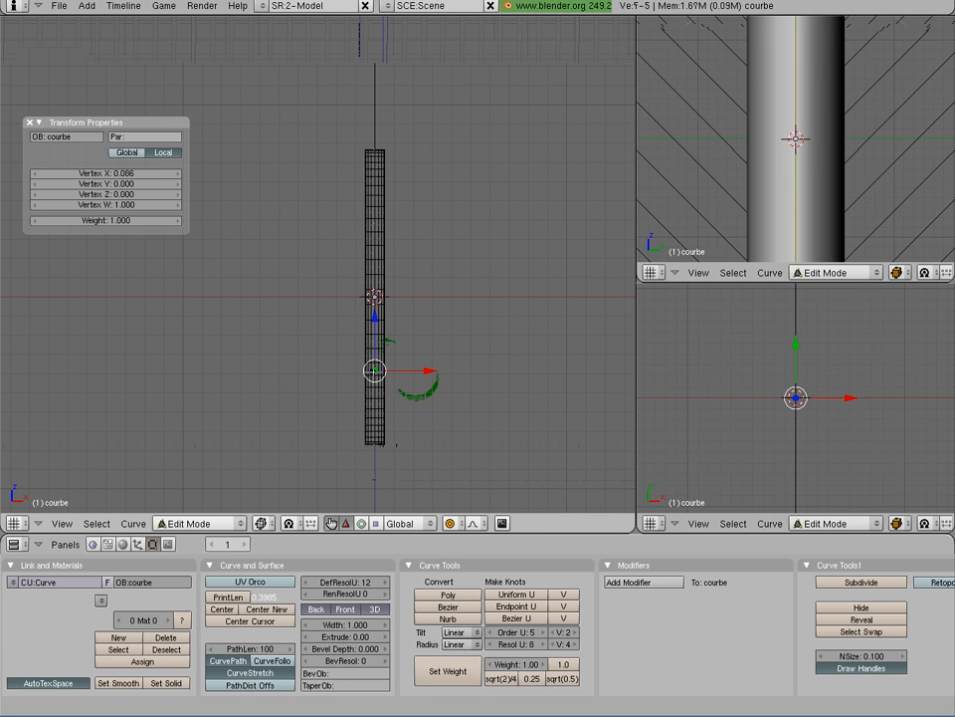
right_click(373, 371)
key("g")
left_click(479, 369)
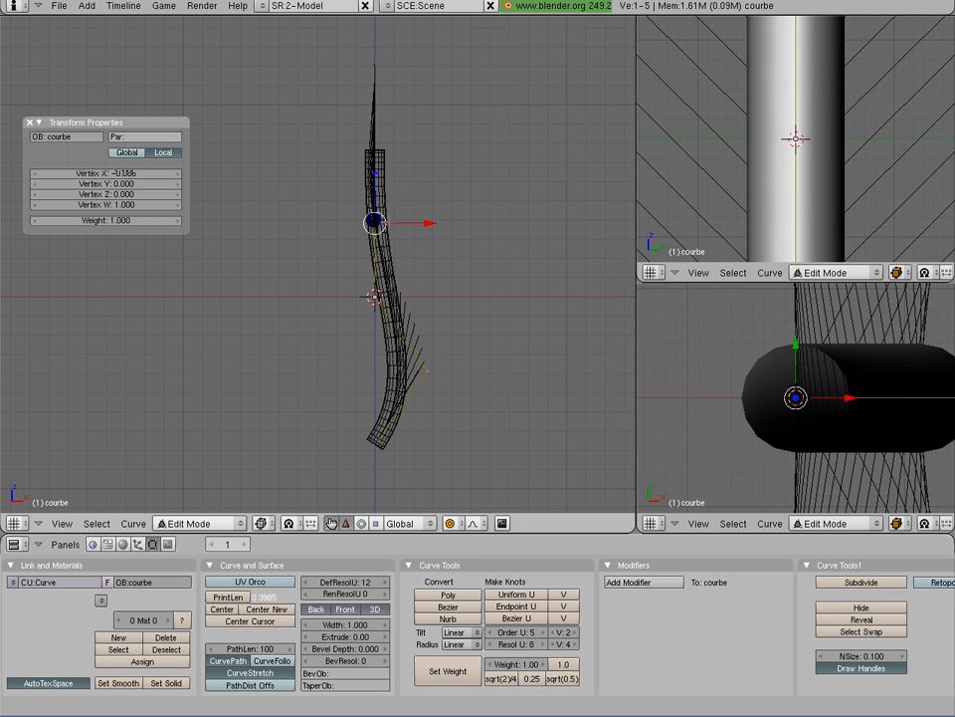
key("g")
key("x")
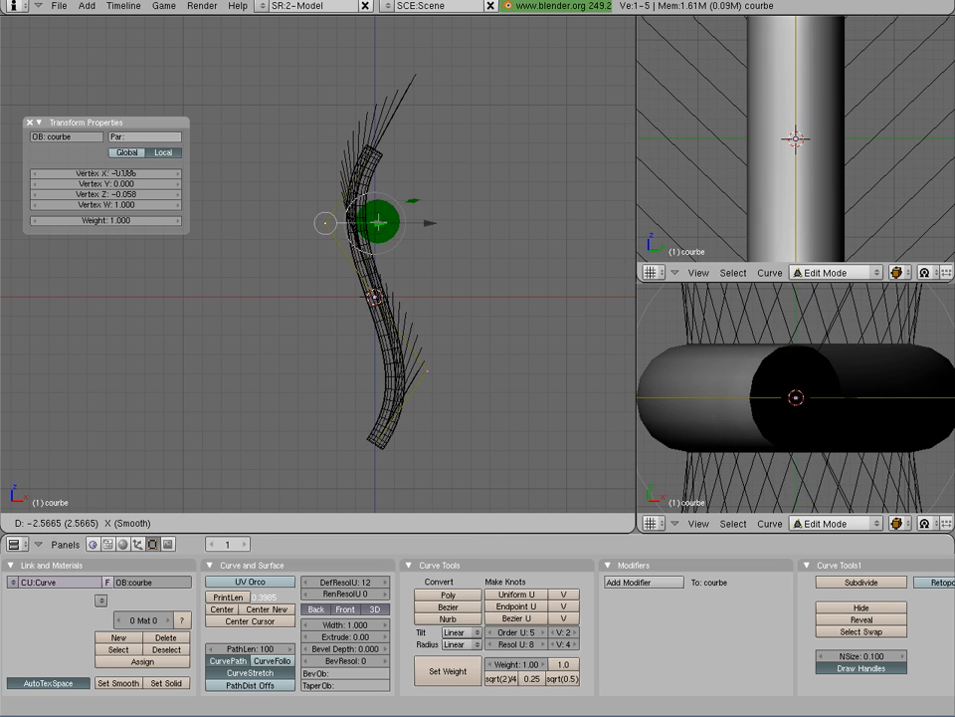
left_click(368, 221)
key("z")
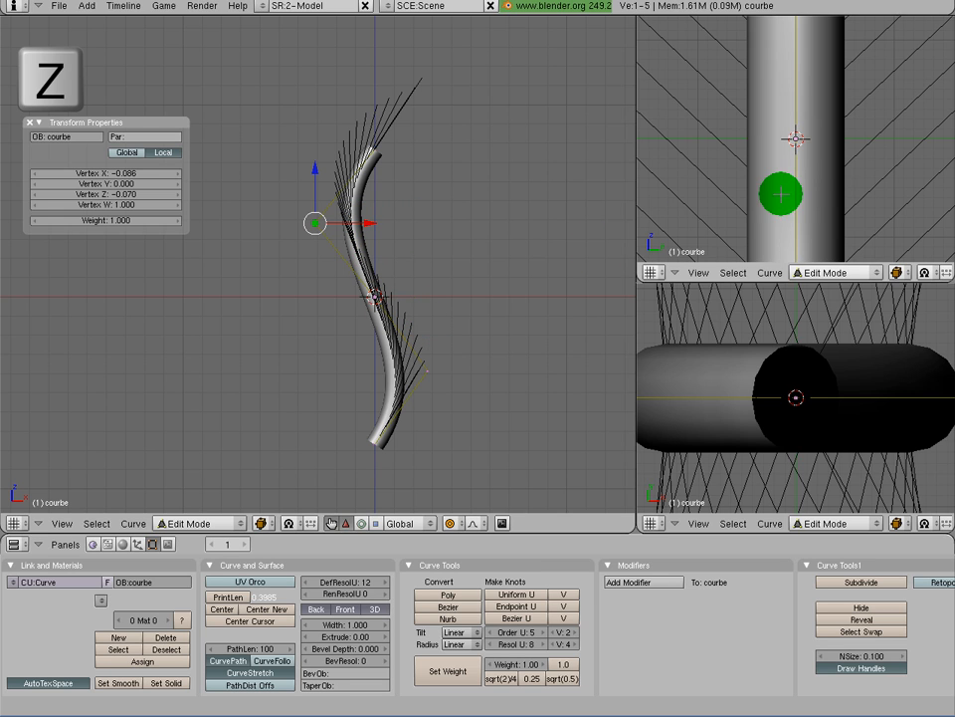
- In the side view, move the upper intermediate control point toward +Y and the lower one toward -Y
scroll(806, 181, "down", 8)
scroll(806, 193, "down", 1)
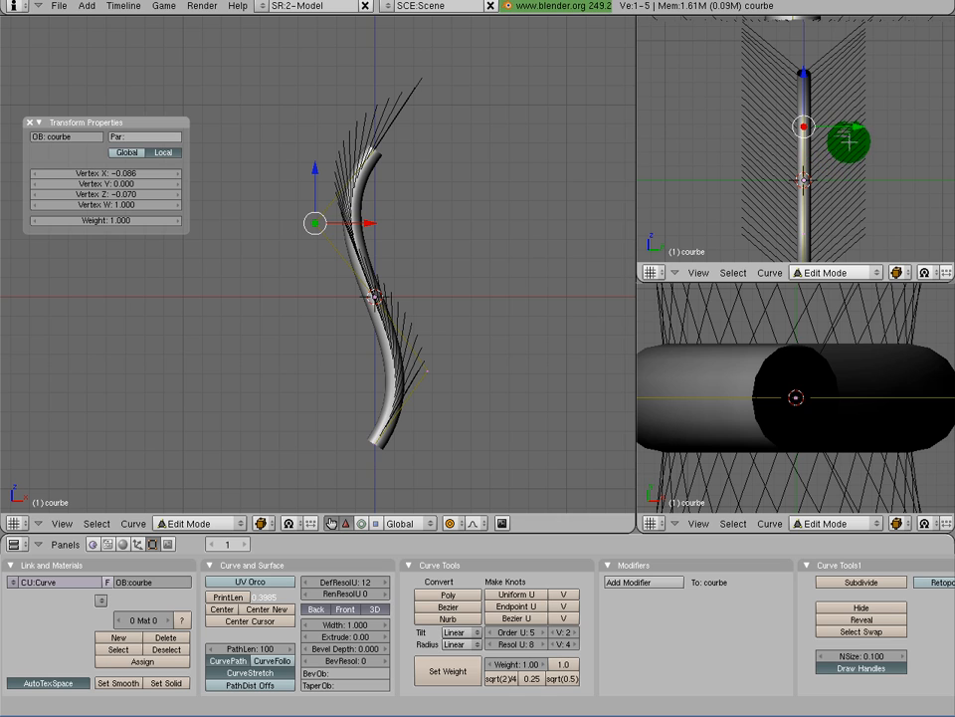
left_click_drag(856, 127, 892, 126)
middle_click_drag(780, 179, 778, 141, "shift")
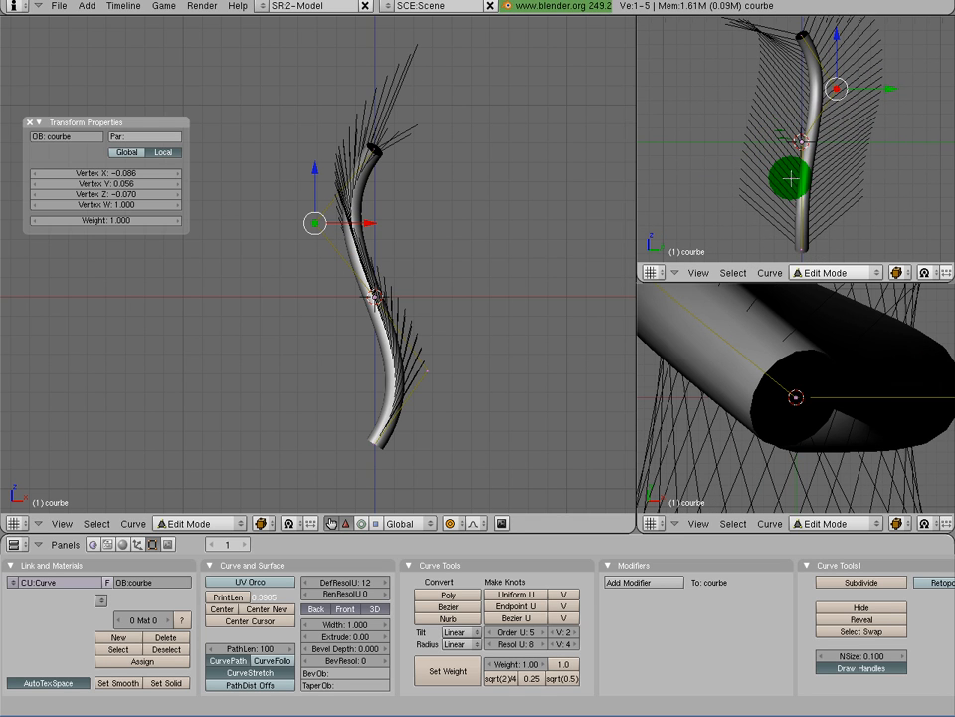
right_click(854, 196)
left_click_drag(858, 196, 817, 194)
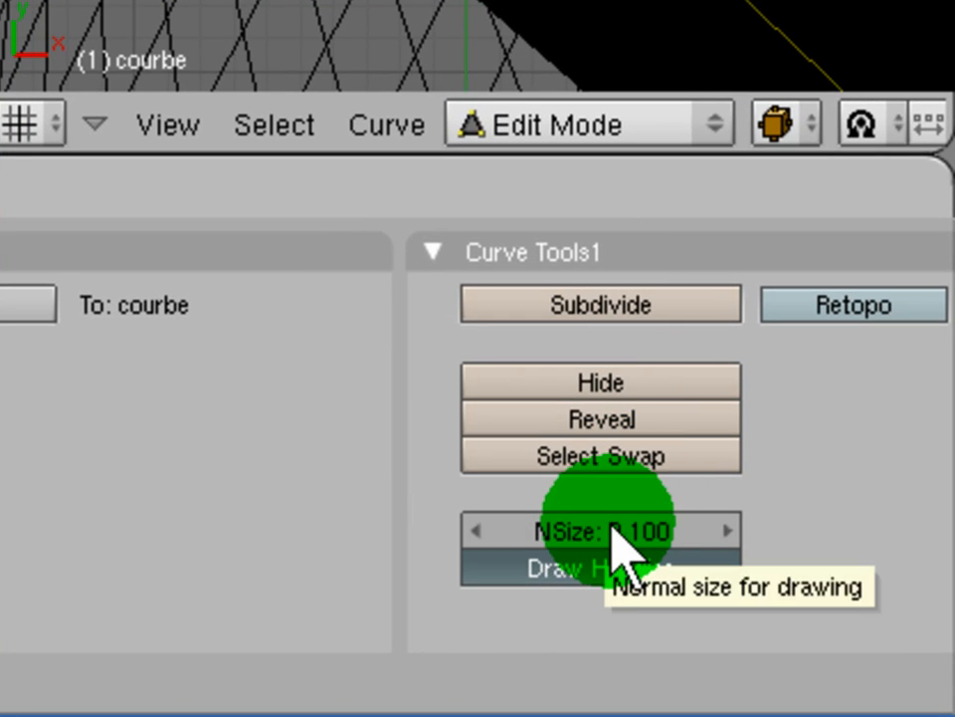
- Set the curve's normal drawing size (NSize) to 0.001
left_click_drag(610, 525, 470, 544)
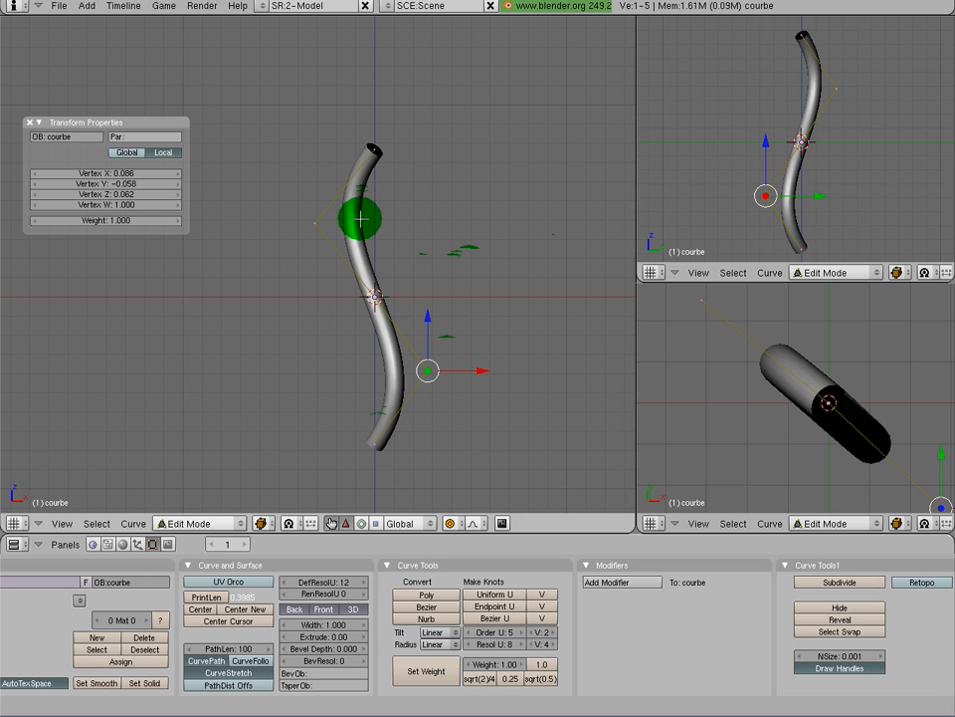
- Extrude a new control point from the path's upper end and move it to about local X -0.164, Z 0.123
right_click(375, 148)
scroll(388, 310, "down", 5)
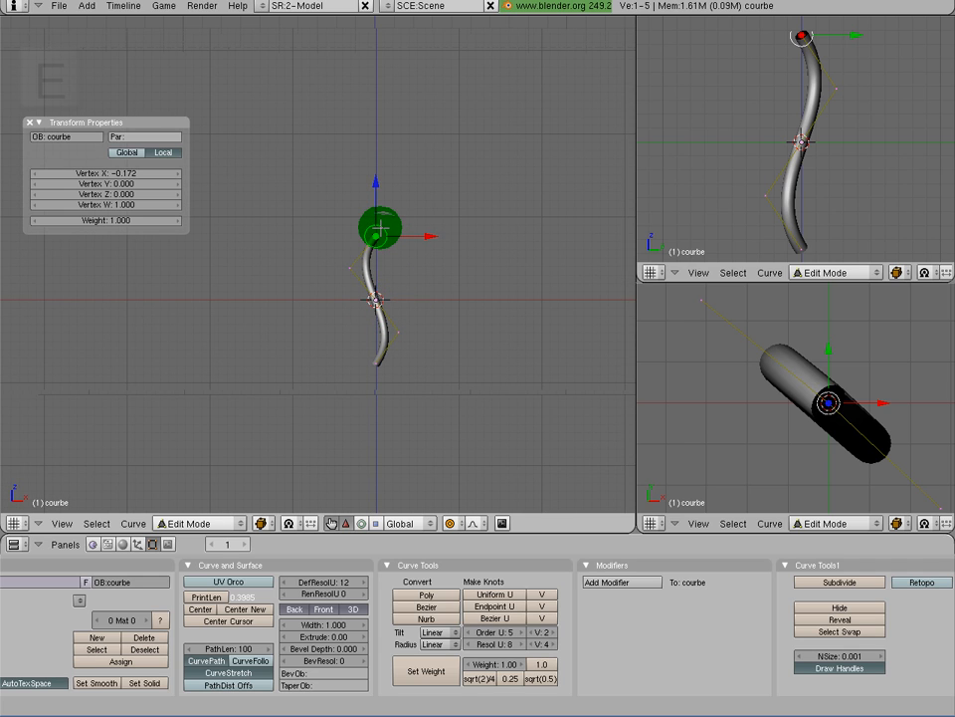
key("e")
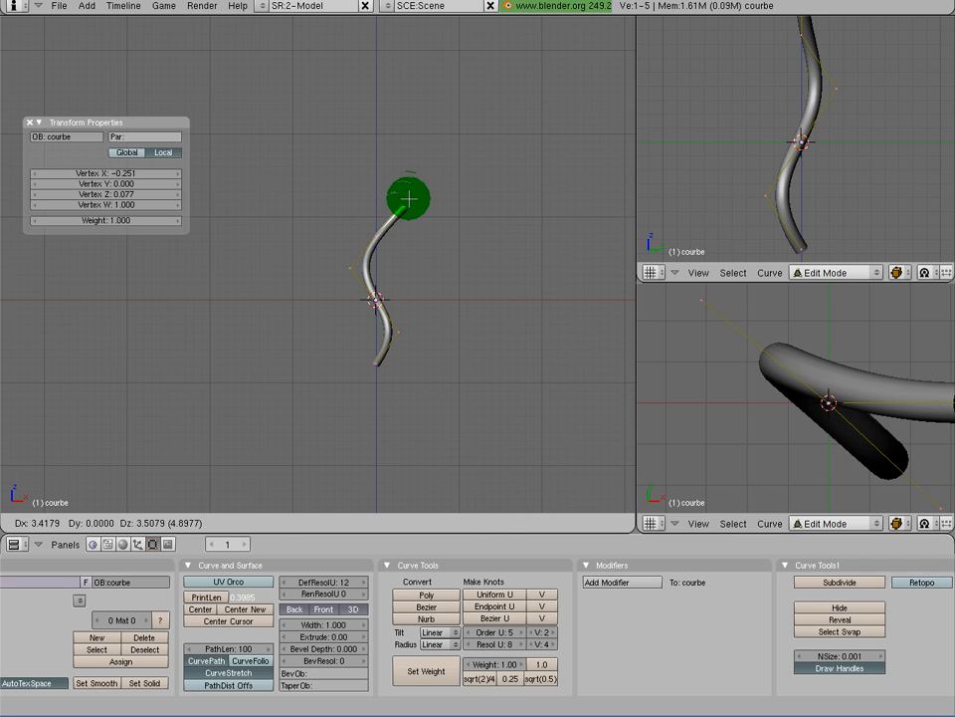
left_click(403, 205)
key("g")
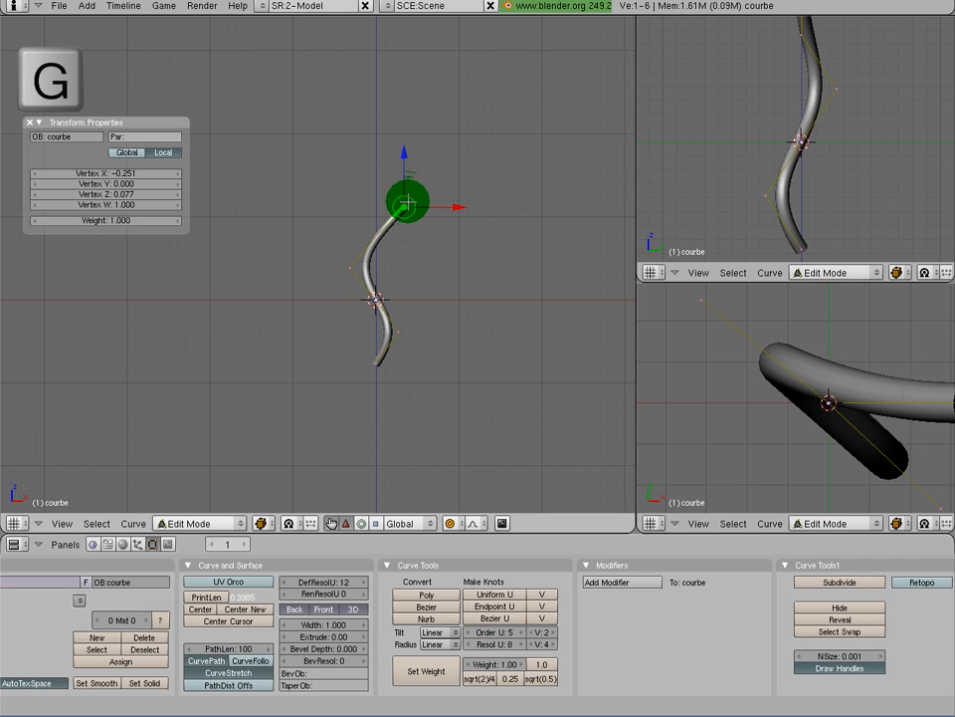
left_click(425, 233)
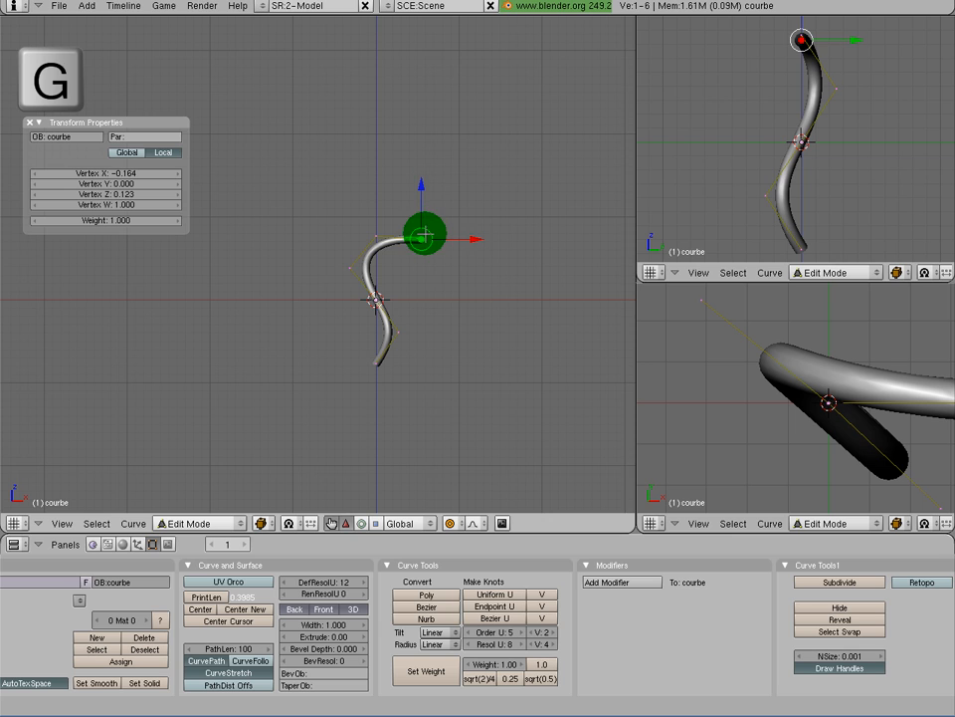
- Extrude five more control points, curving the path outward, up and back to the Z axis, with the end at about local X -0.436, Z -0.012
key("e")
left_click(463, 214)
key("e")
left_click(462, 175)
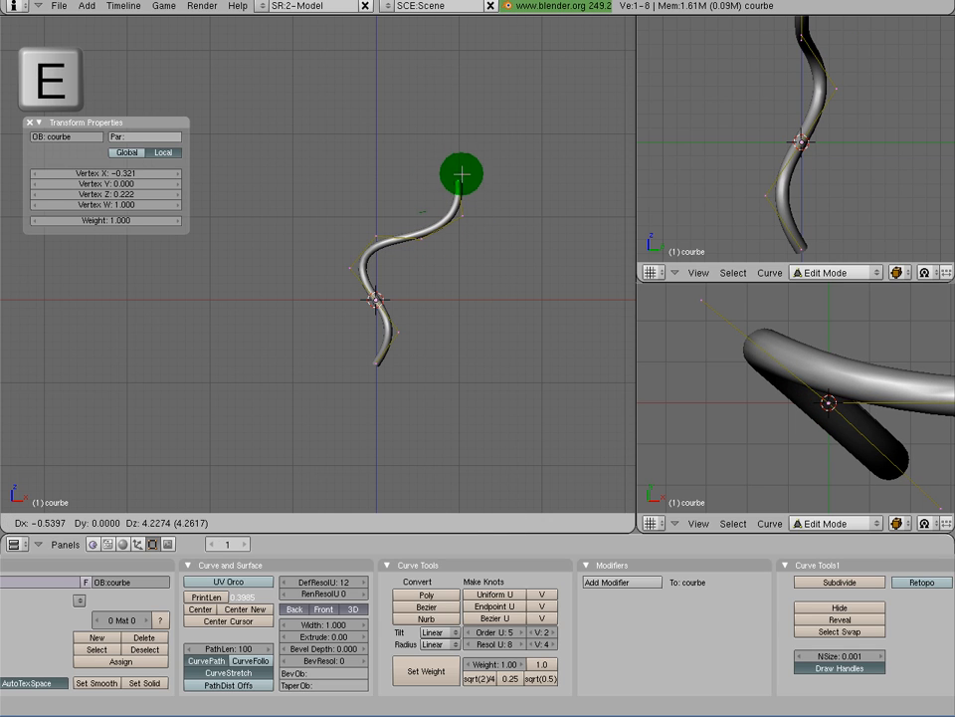
key("e")
left_click(435, 139)
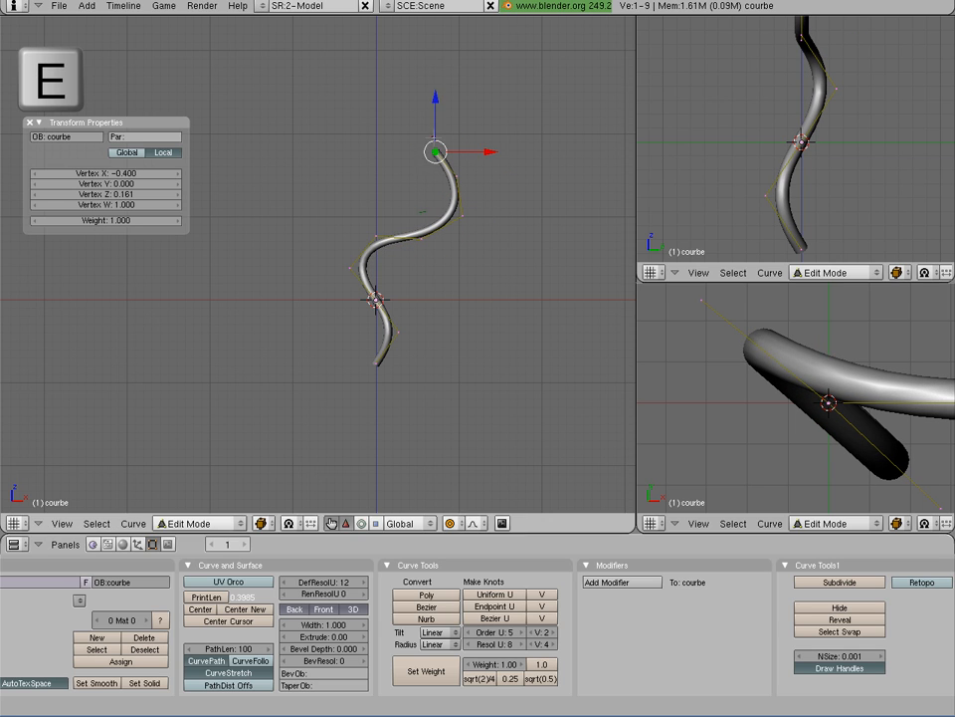
key("e")
left_click(399, 129)
key("e")
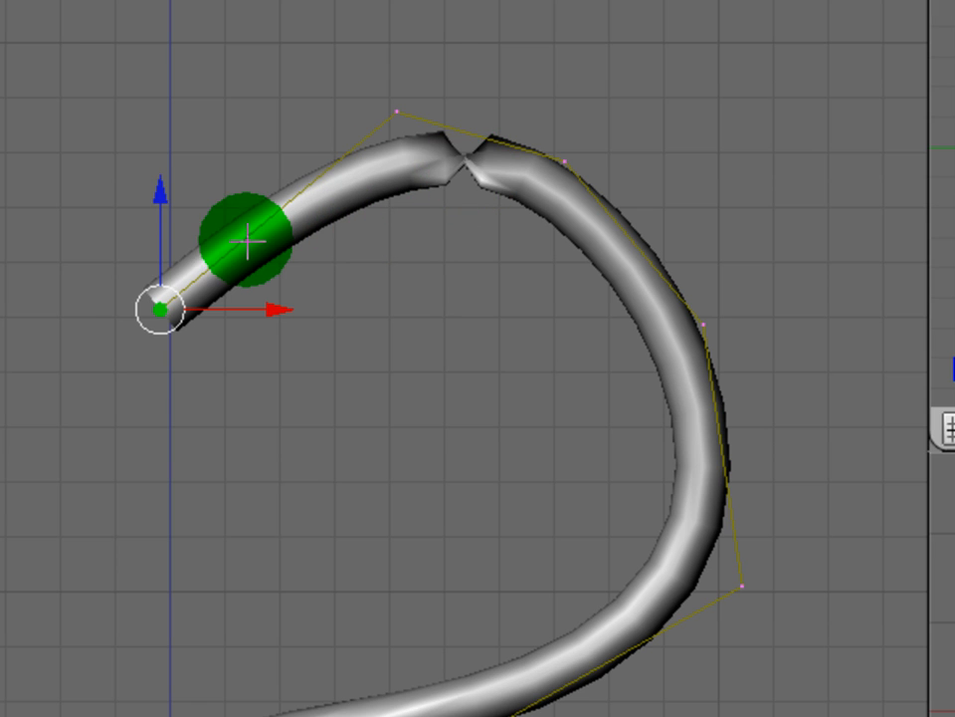
key("g")
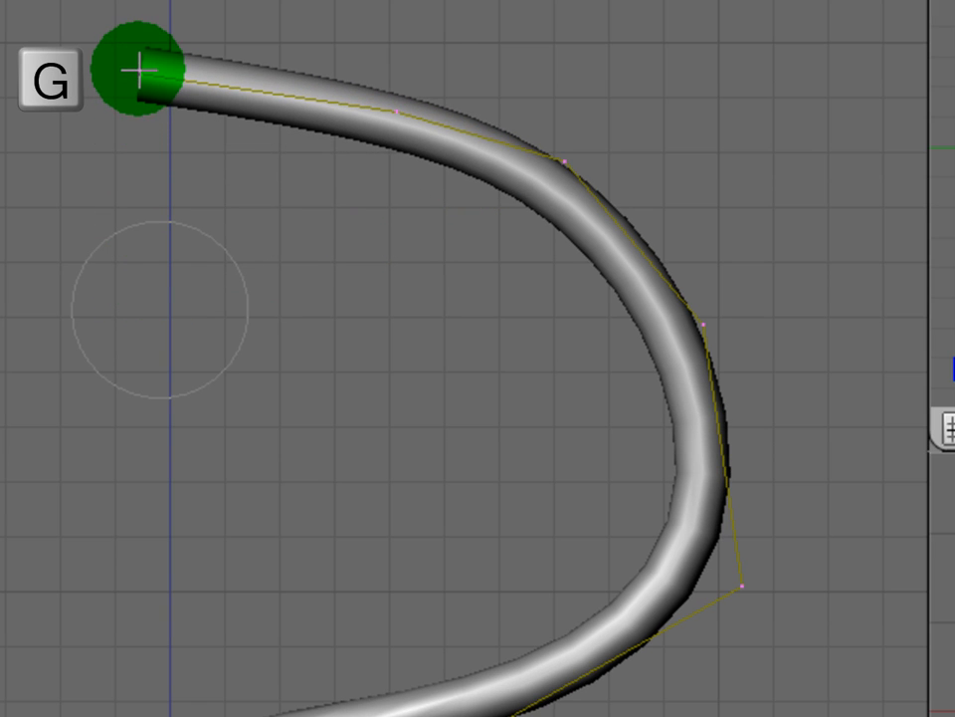
left_click(140, 70)
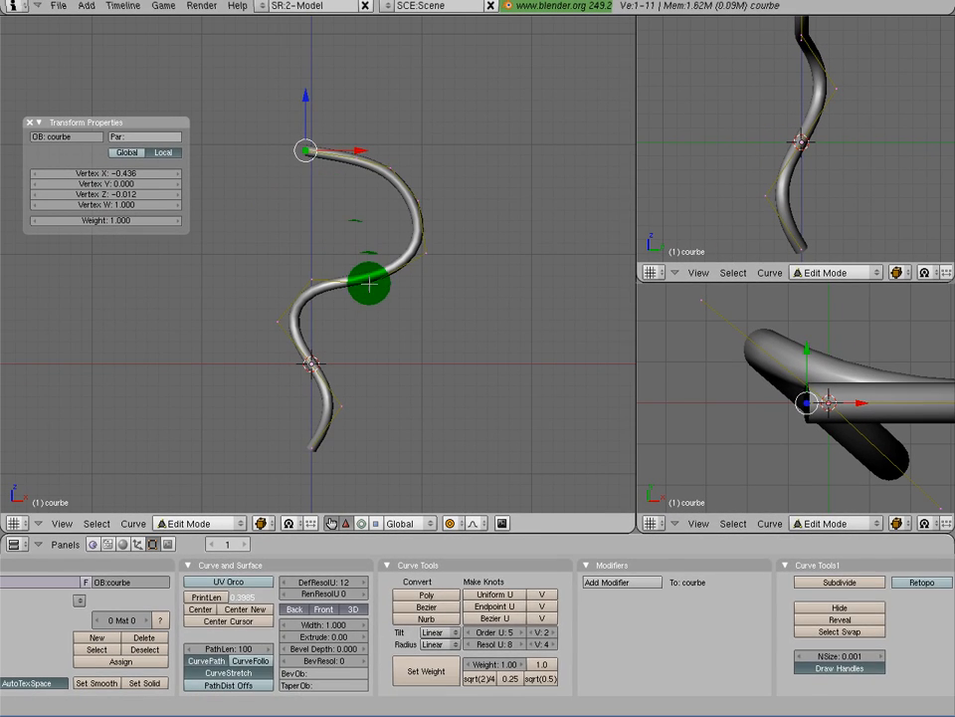
- Select the cylinder, enable its Curve modifier during Edit Mode, and switch the cylinder to Edit Mode
right_click(403, 356)
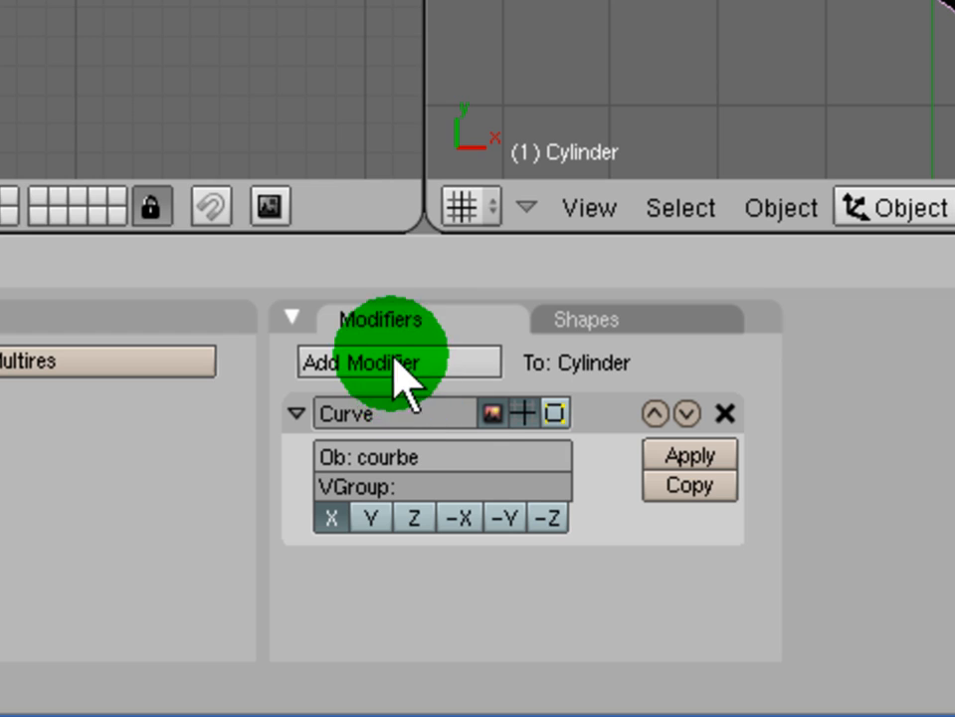
left_click(557, 413)
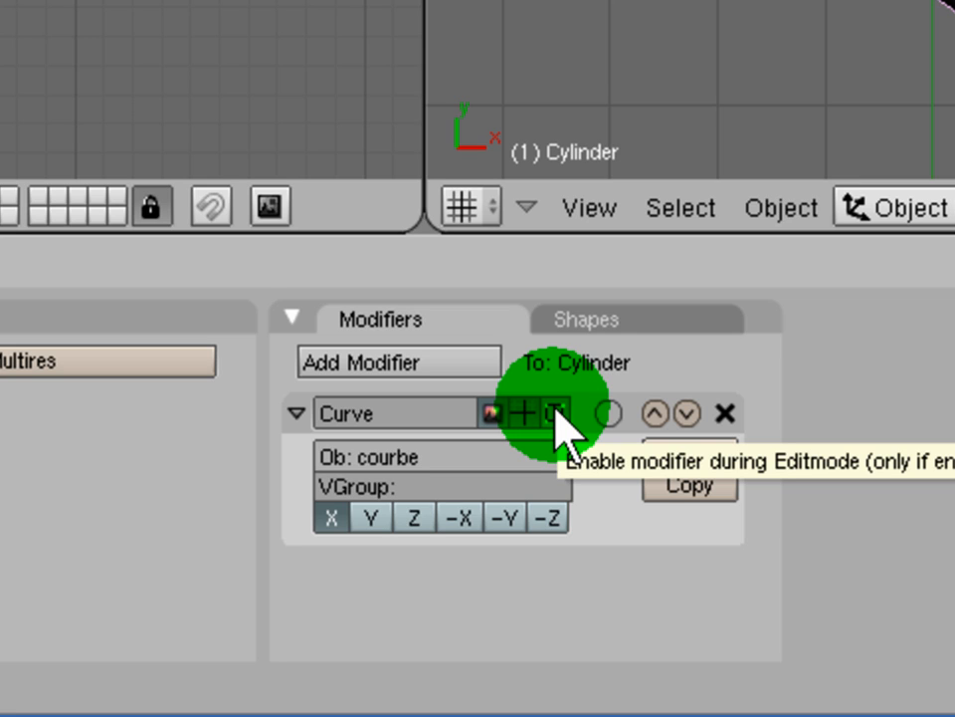
left_click(556, 412)
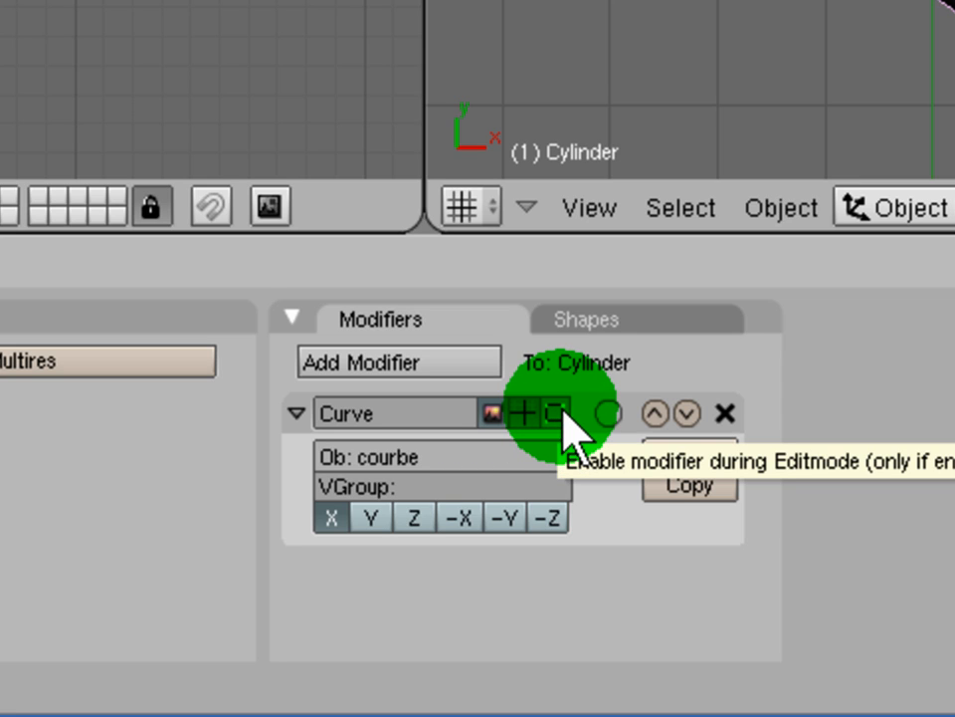
key("Tab")
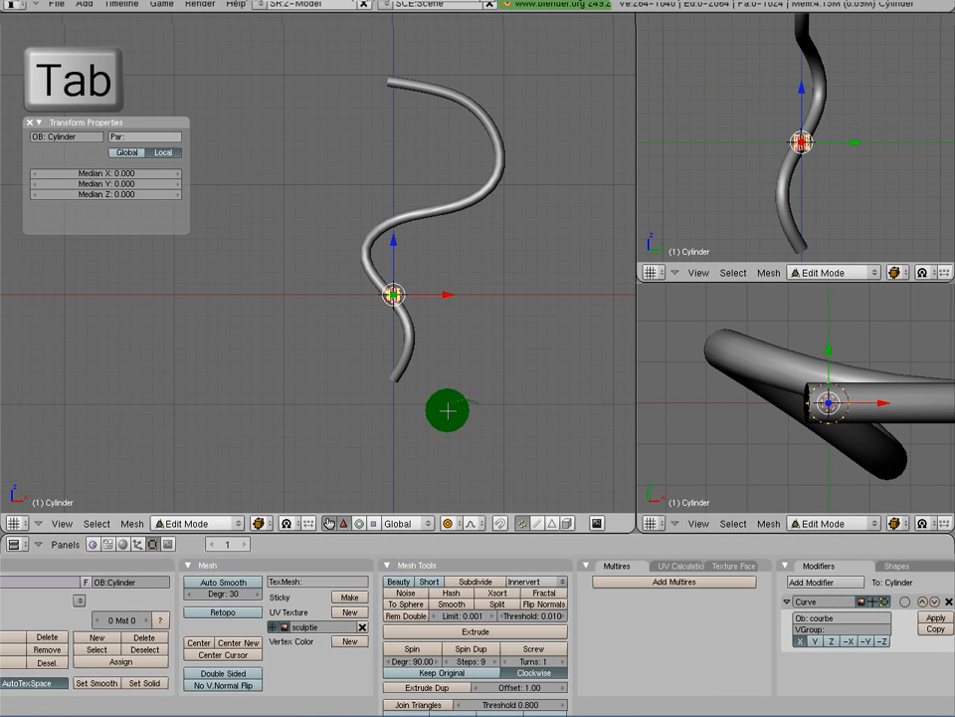
scroll(388, 303, "up", 2)
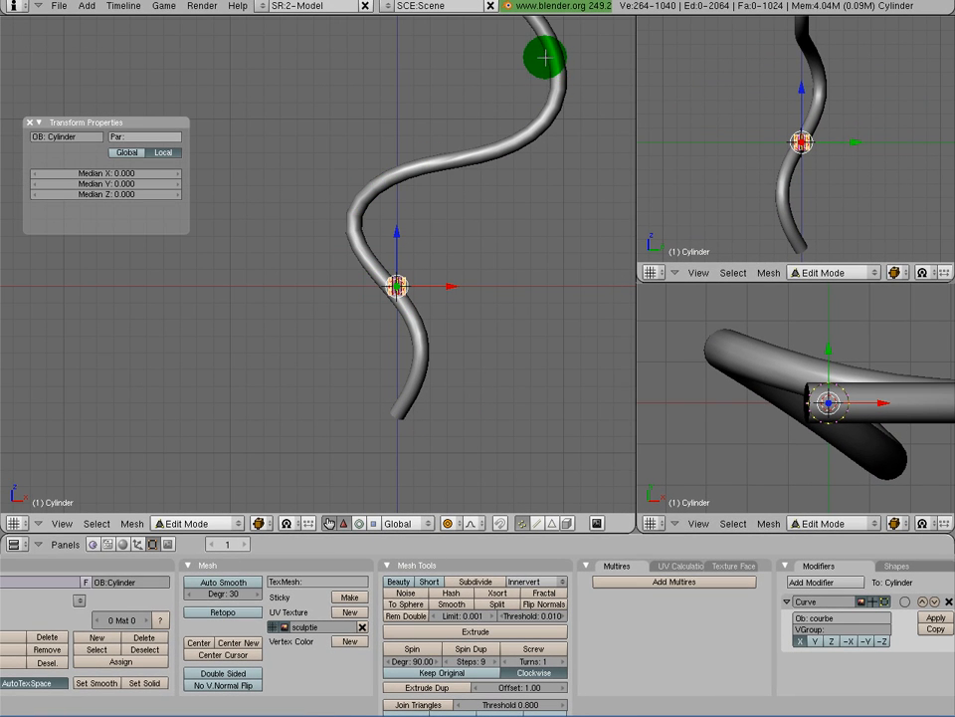
scroll(388, 292, "up", 6)
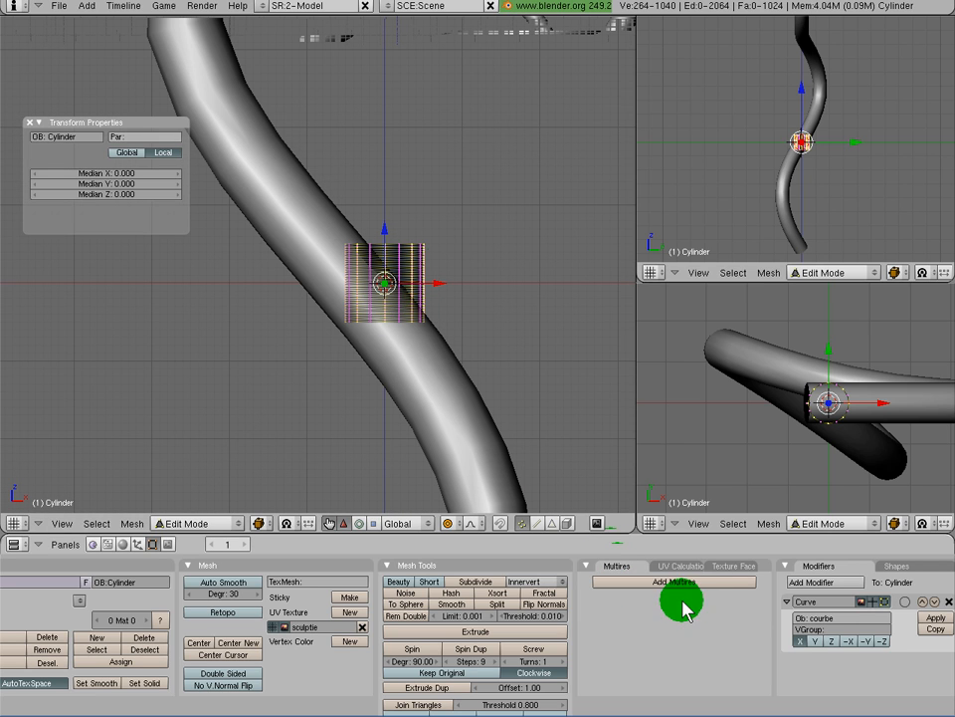
scroll(450, 360, "down", 6)
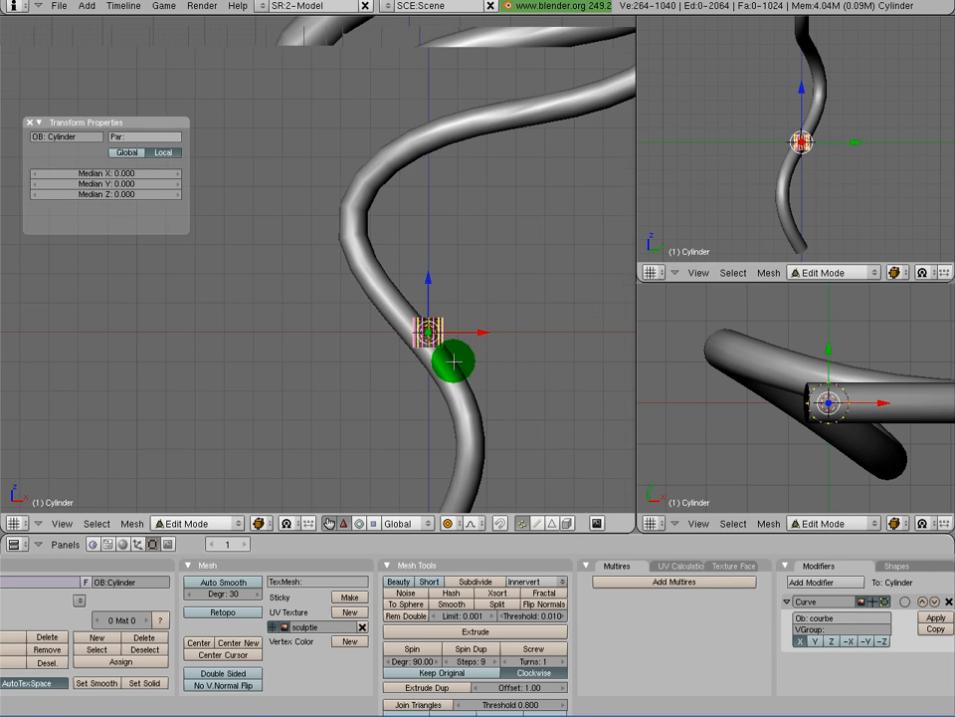
- Apply the cylinder's Curve modifier to the editing cage during Edit Mode
middle_click_drag(715, 636, 610, 658)
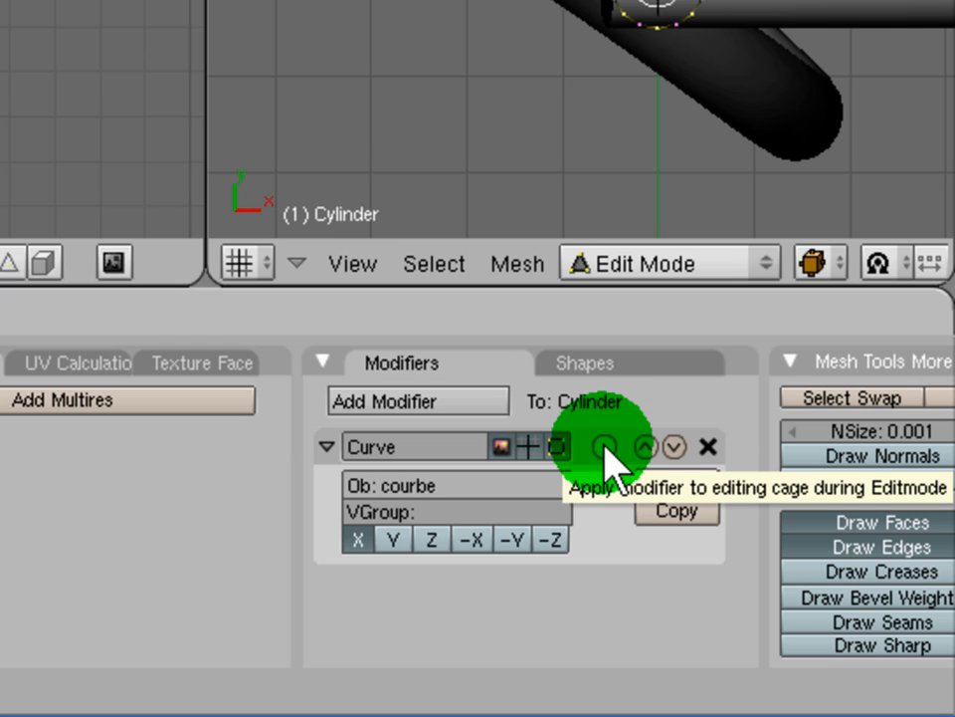
left_click(605, 446)
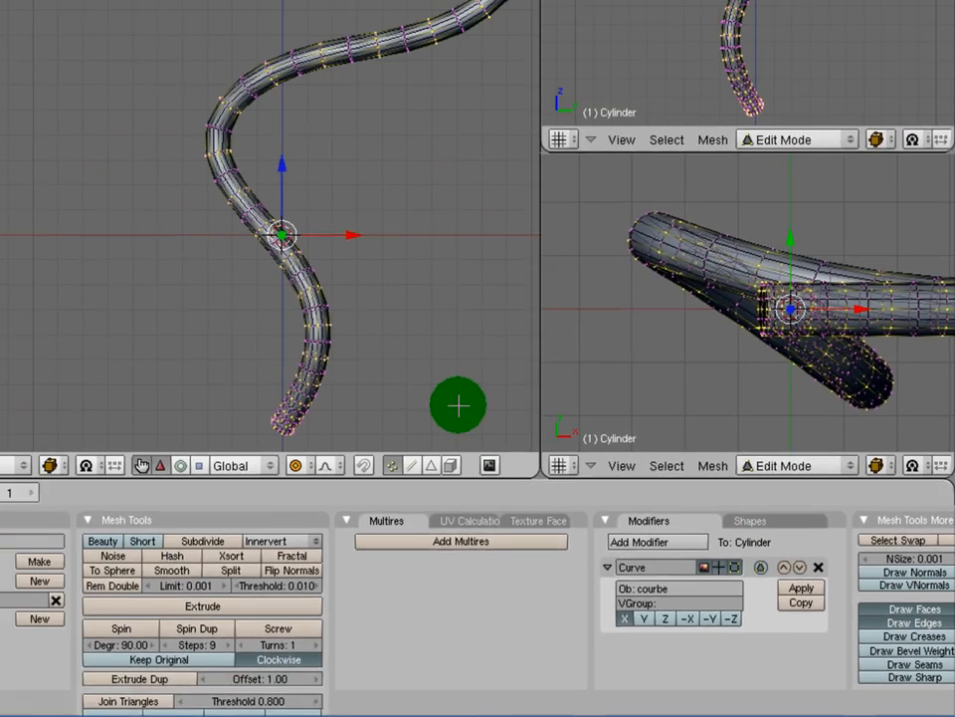
key("n")
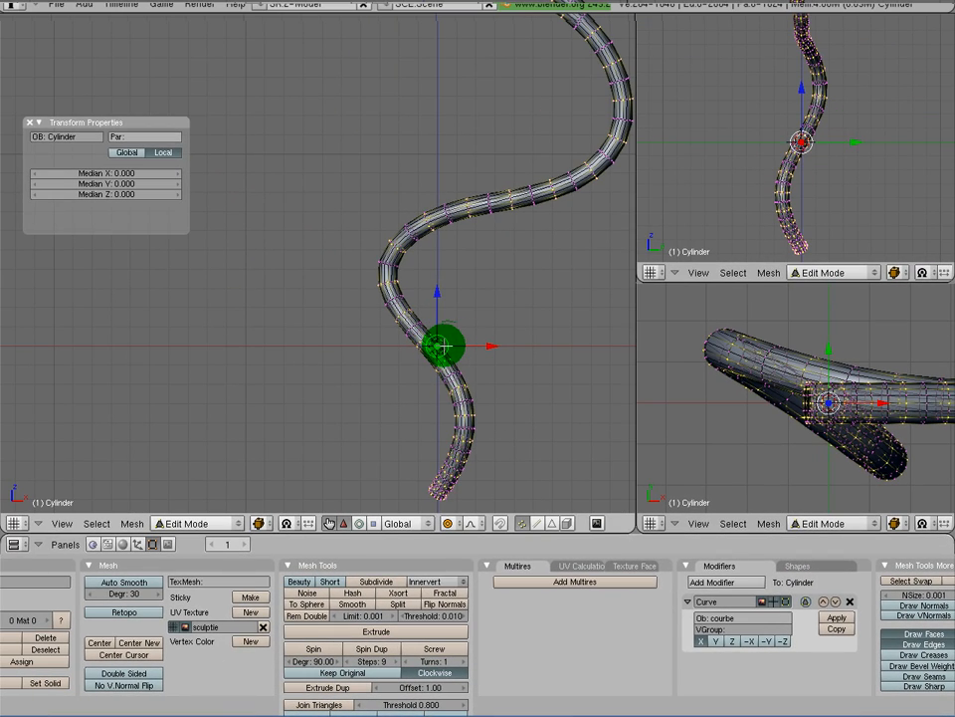
scroll(437, 288, "down", 2)
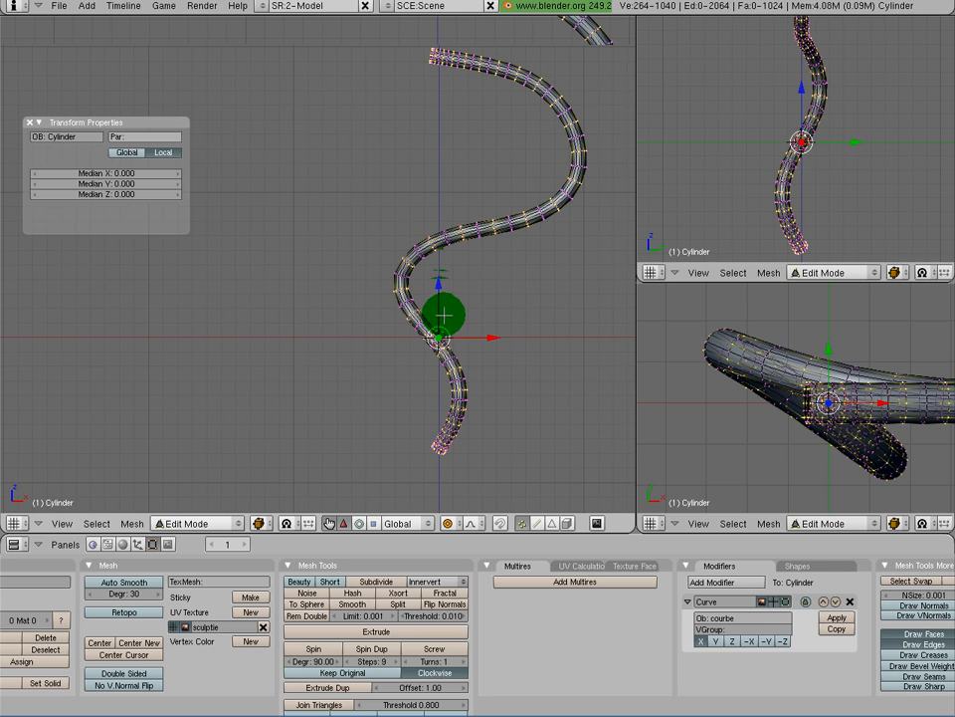
- Clear the selection, select one vertex ring on the tube's middle section, and try moving it with smooth proportional falloff
key("a")
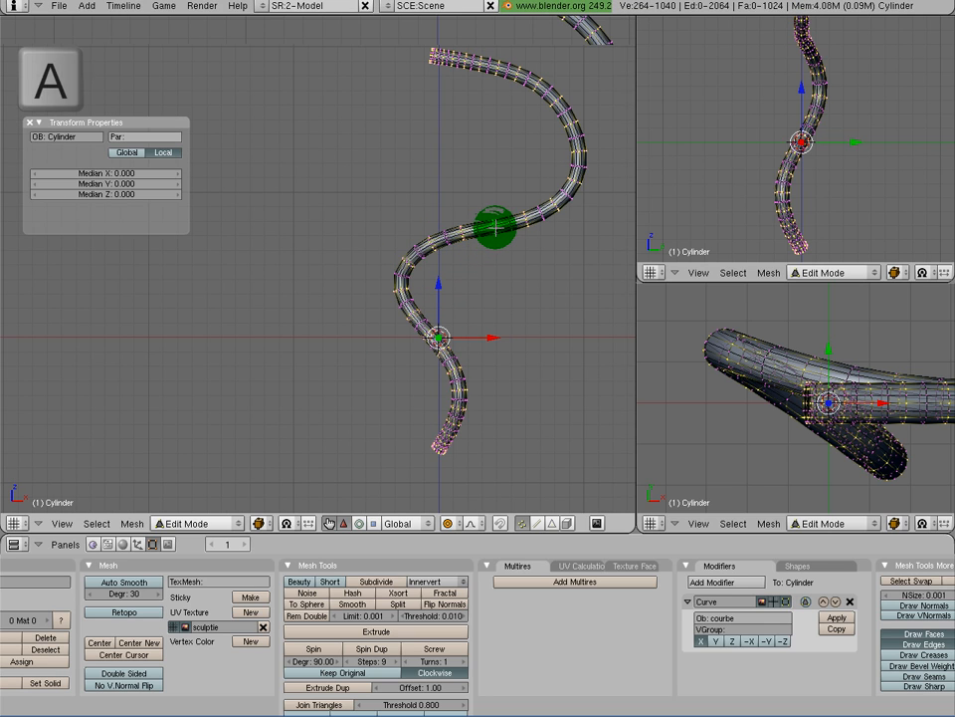
key("a")
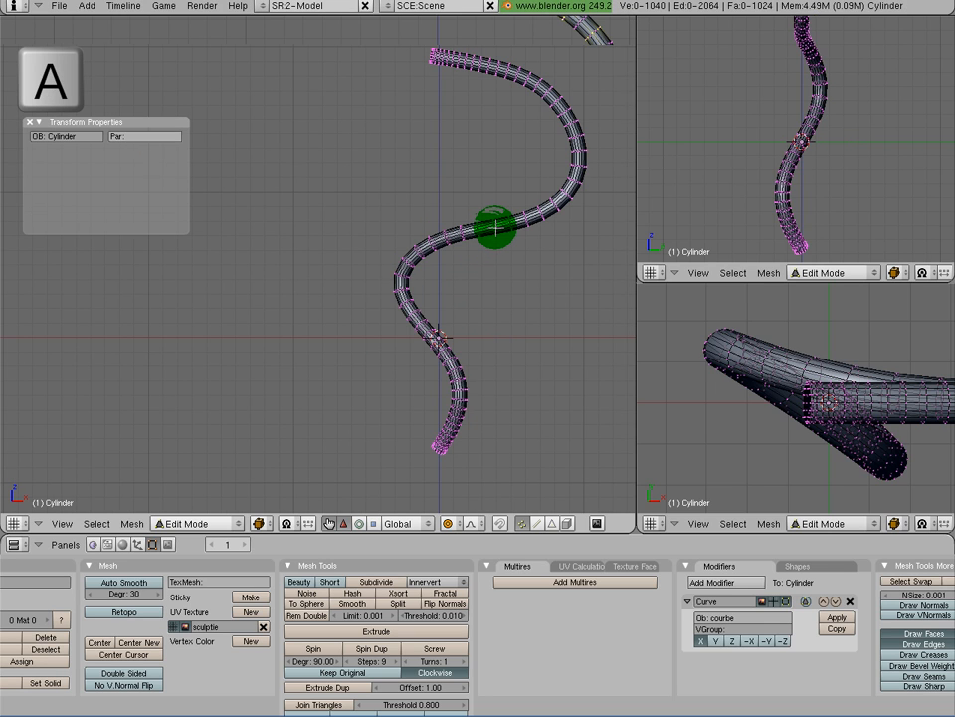
right_click(441, 338)
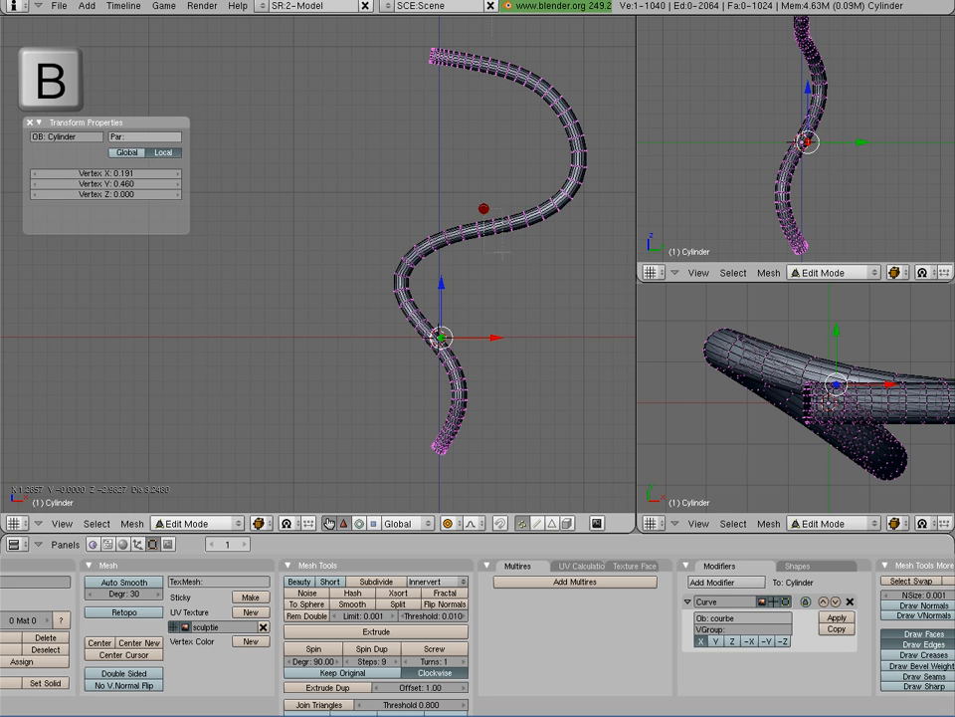
left_click_drag(484, 209, 503, 252)
key("g")
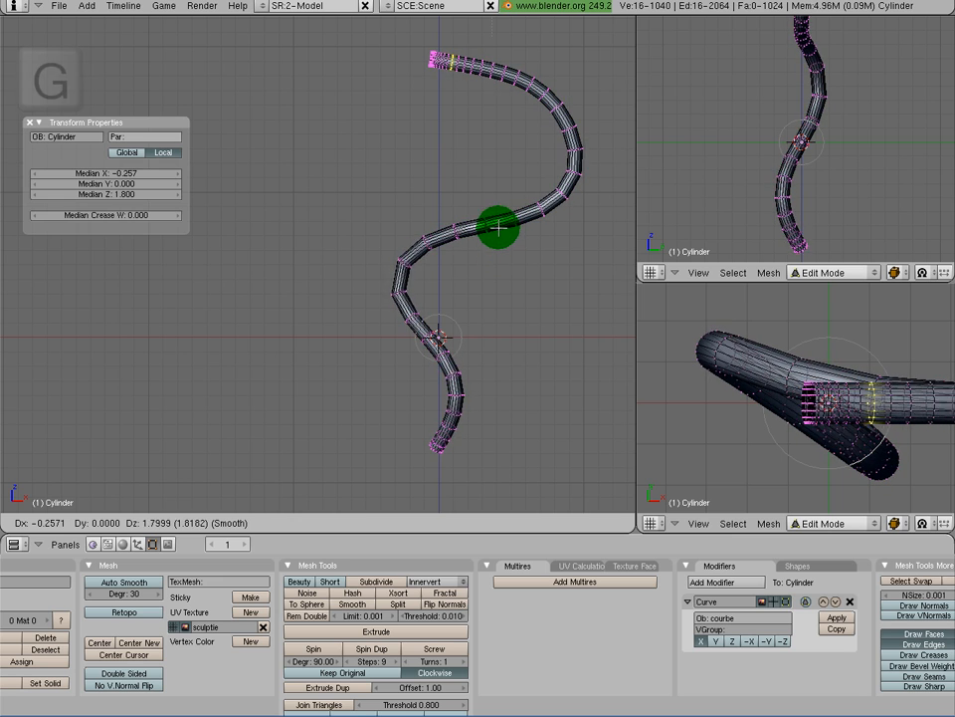
right_click(494, 261)
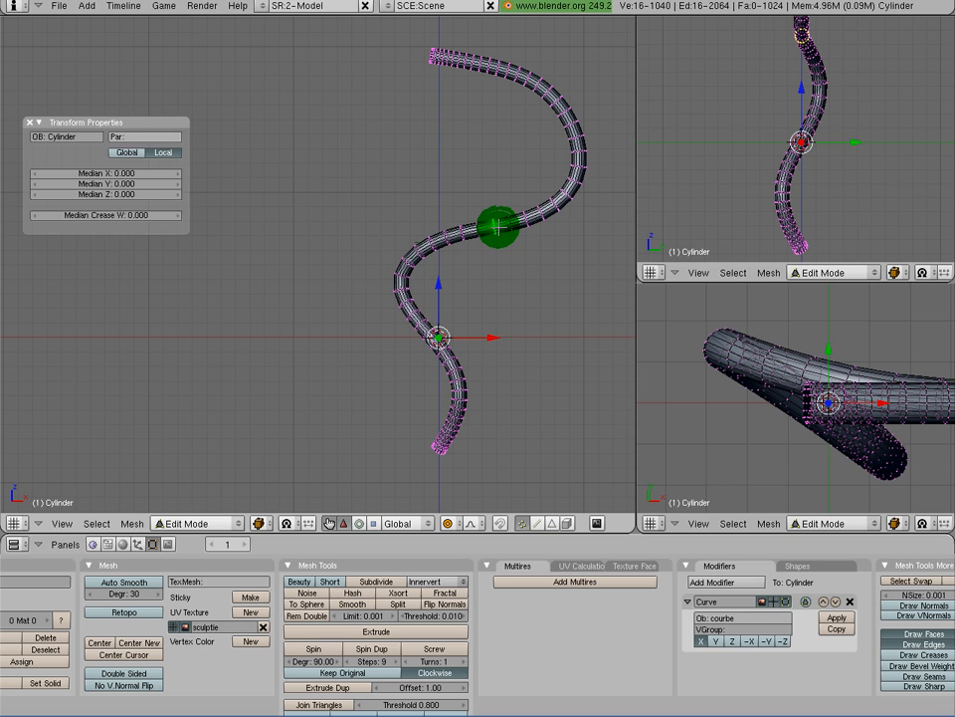
right_click(495, 226, "alt")
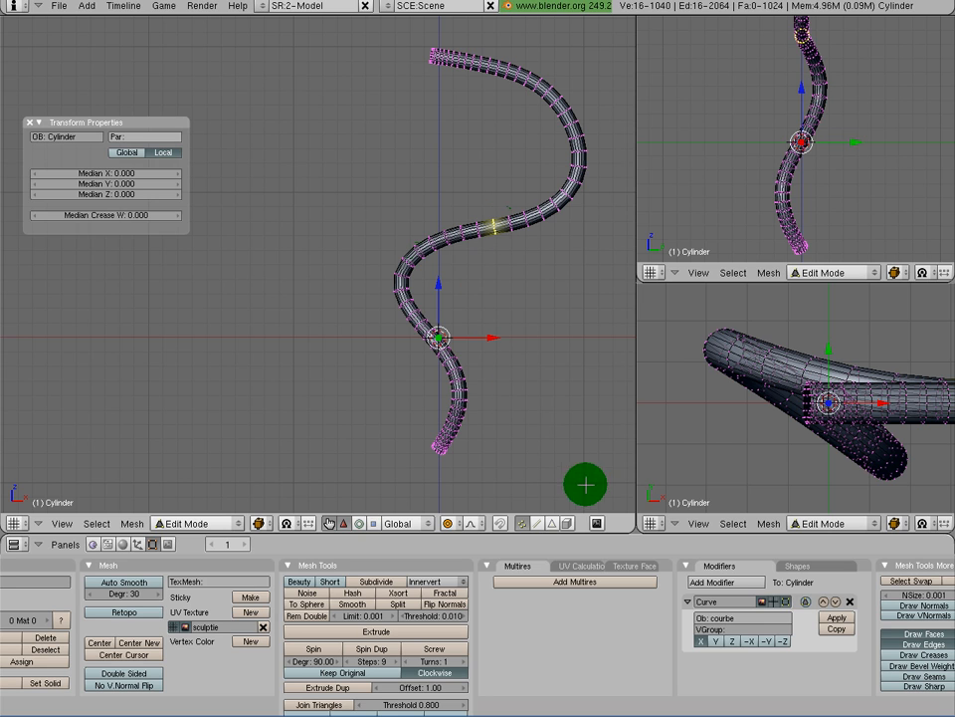
- Return the cylinder to Object Mode and add a SimpleDeform modifier with the Taper deform type
middle_click_drag(619, 622, 503, 637)
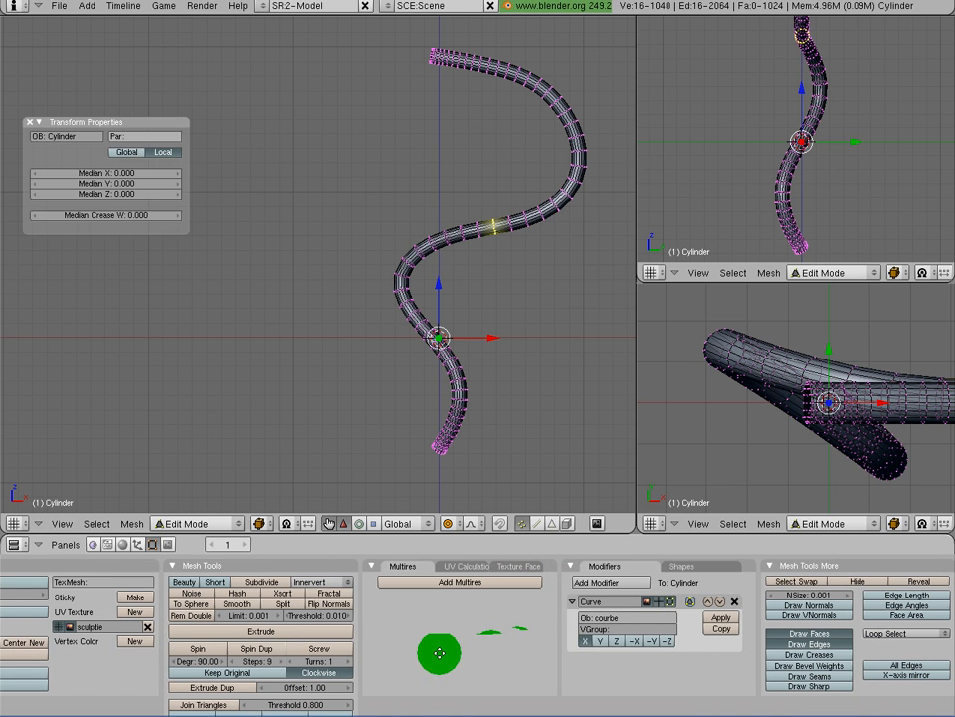
key("Tab")
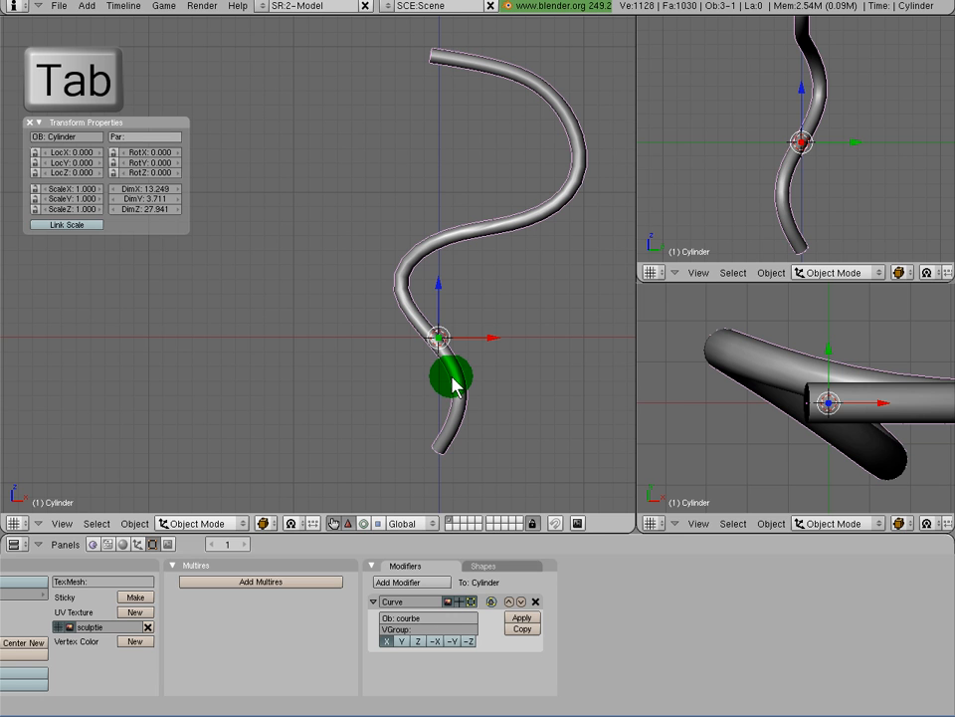
left_click(435, 588)
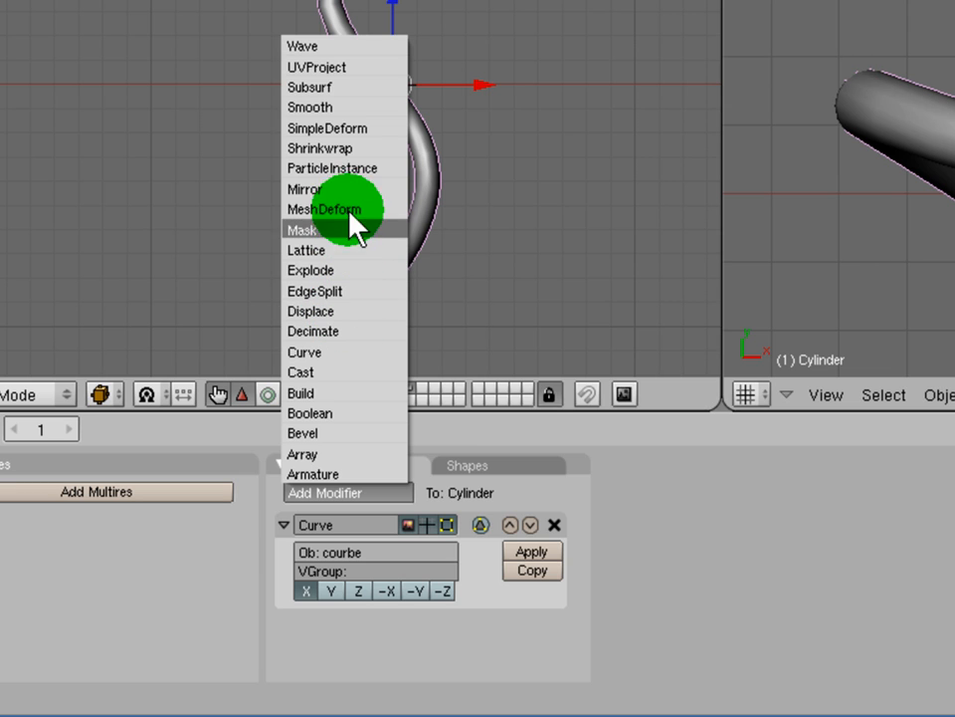
left_click(368, 128)
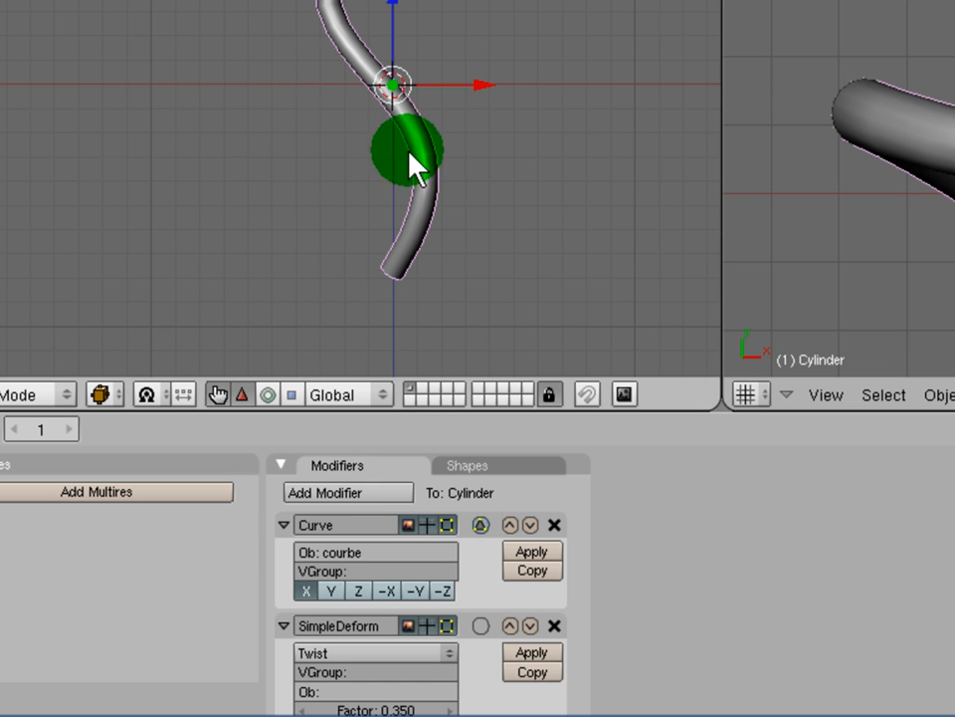
left_click(350, 654)
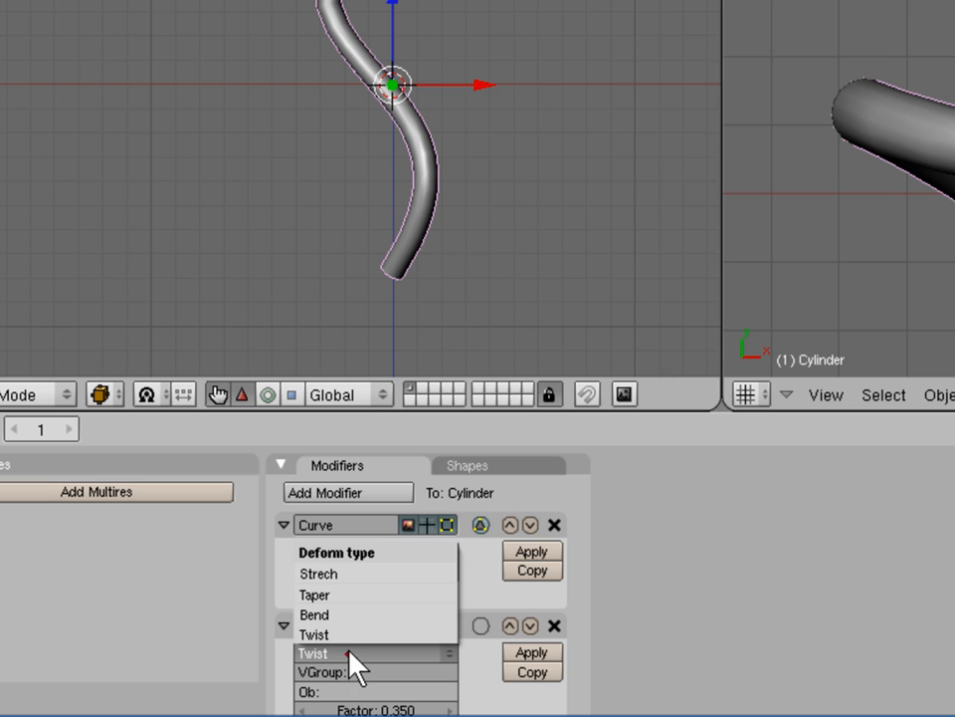
left_click(349, 595)
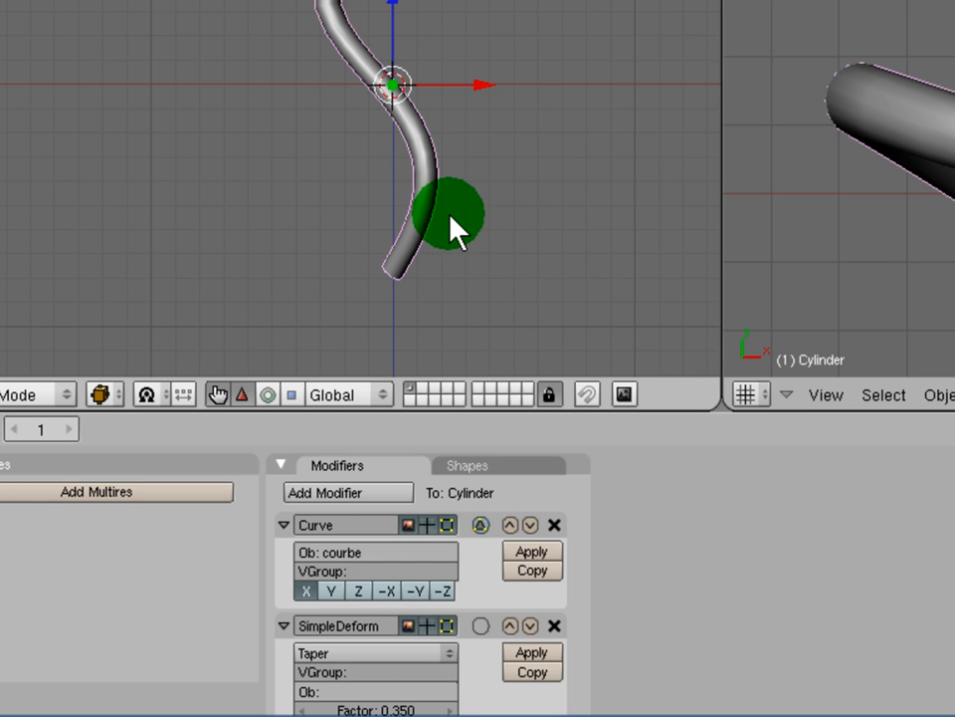
- In Edit Mode, move the SimpleDeform modifier above Curve and stop applying the Curve modifier to the editing cage
key("Tab")
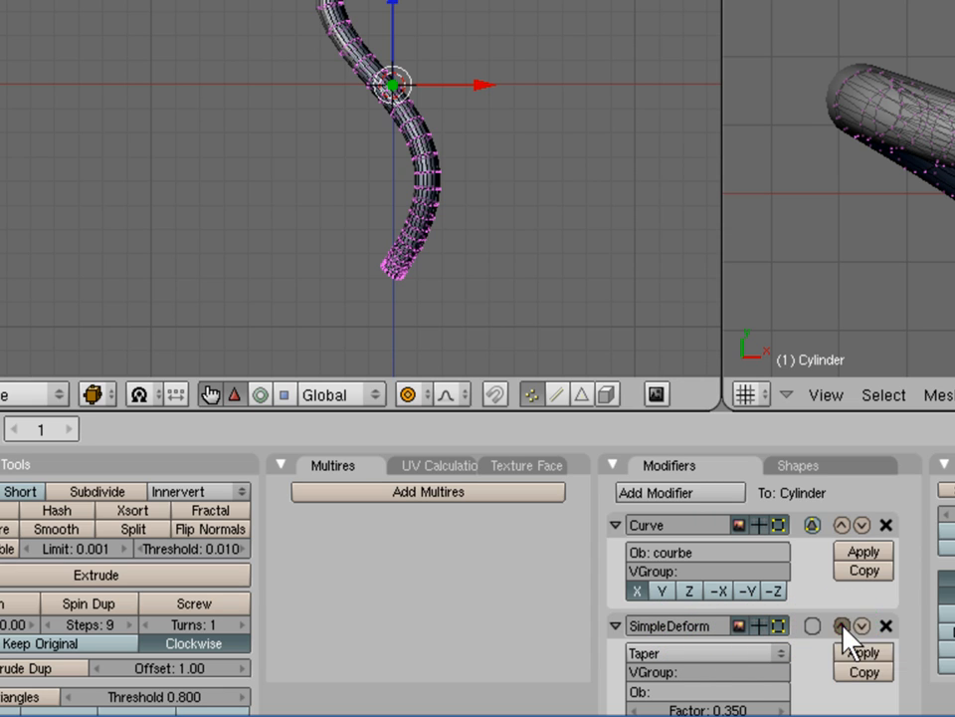
left_click(842, 625)
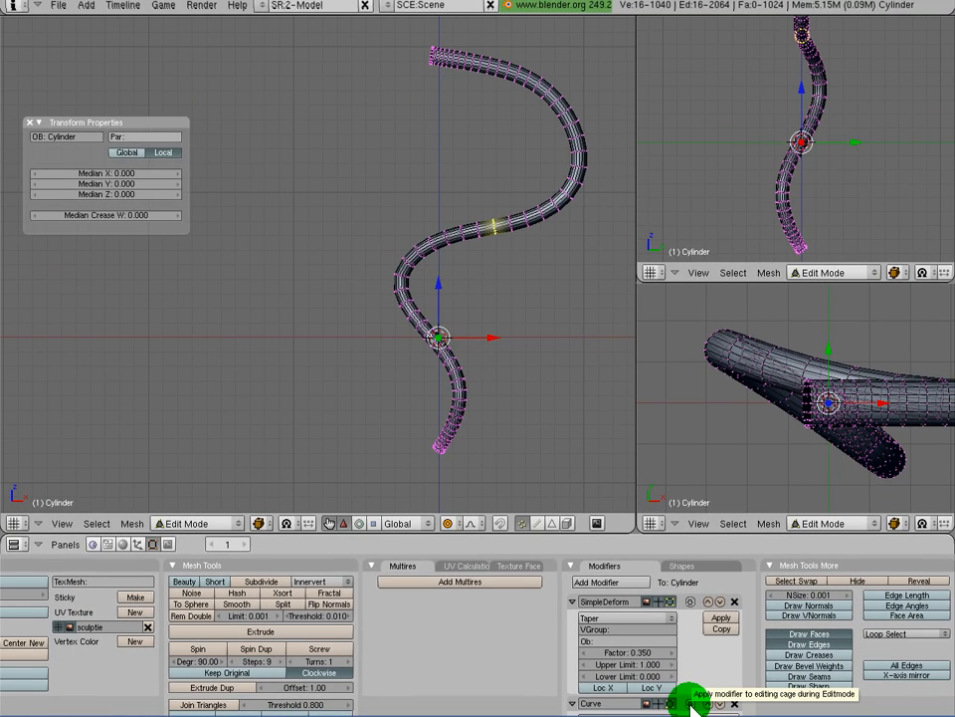
left_click(690, 703)
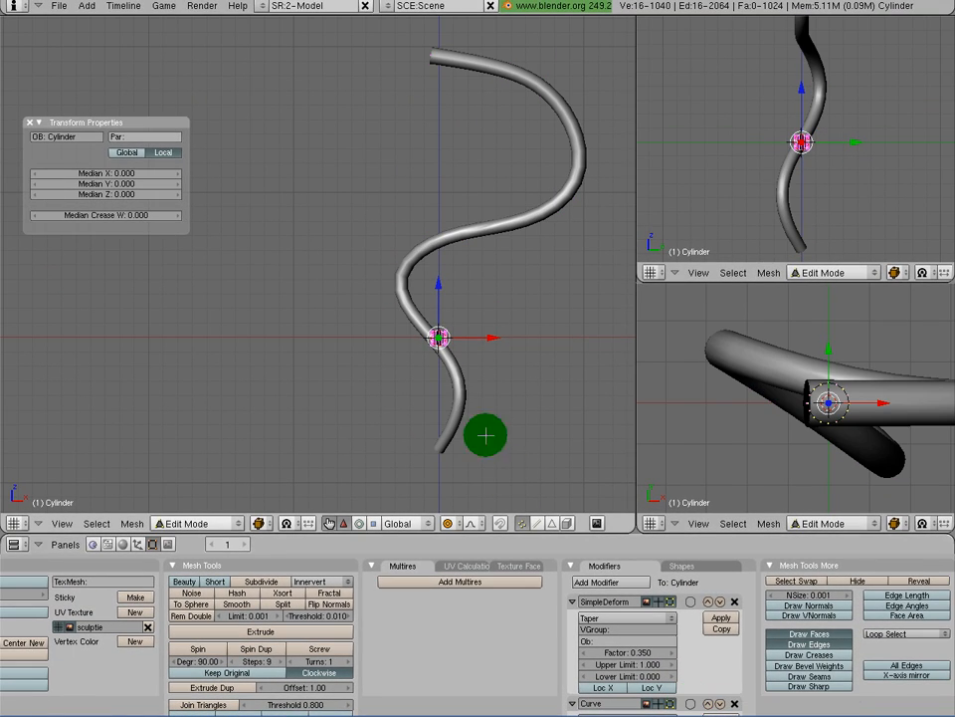
scroll(450, 349, "up", 5)
scroll(440, 346, "up", 4)
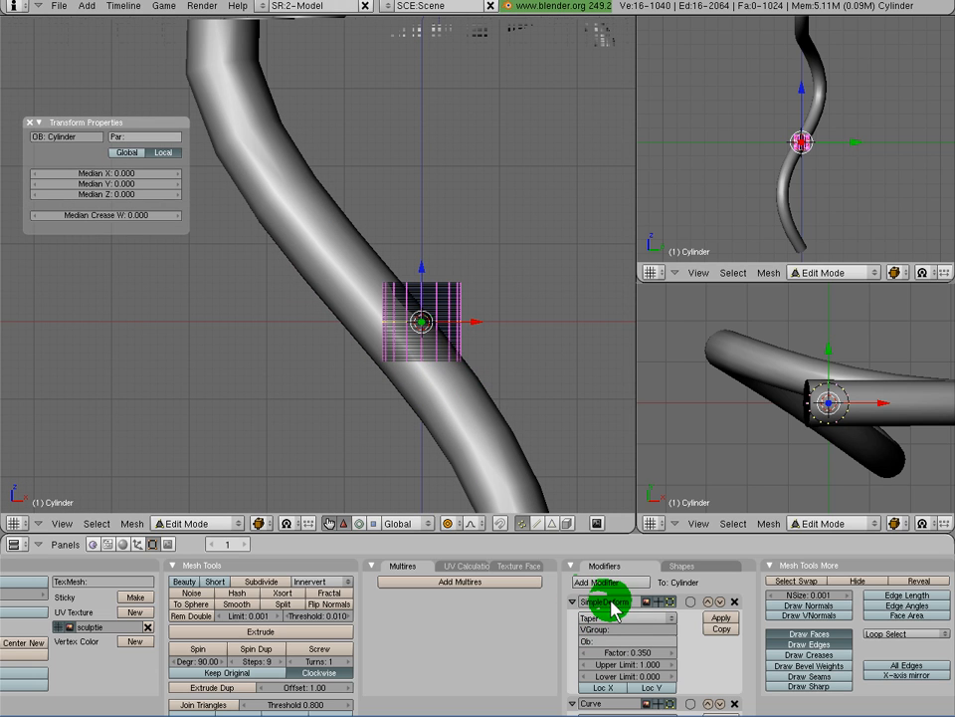
- Select all the cylinder's vertices, apply SimpleDeform to the editing cage, and set its Taper factor to -0.677
key("a")
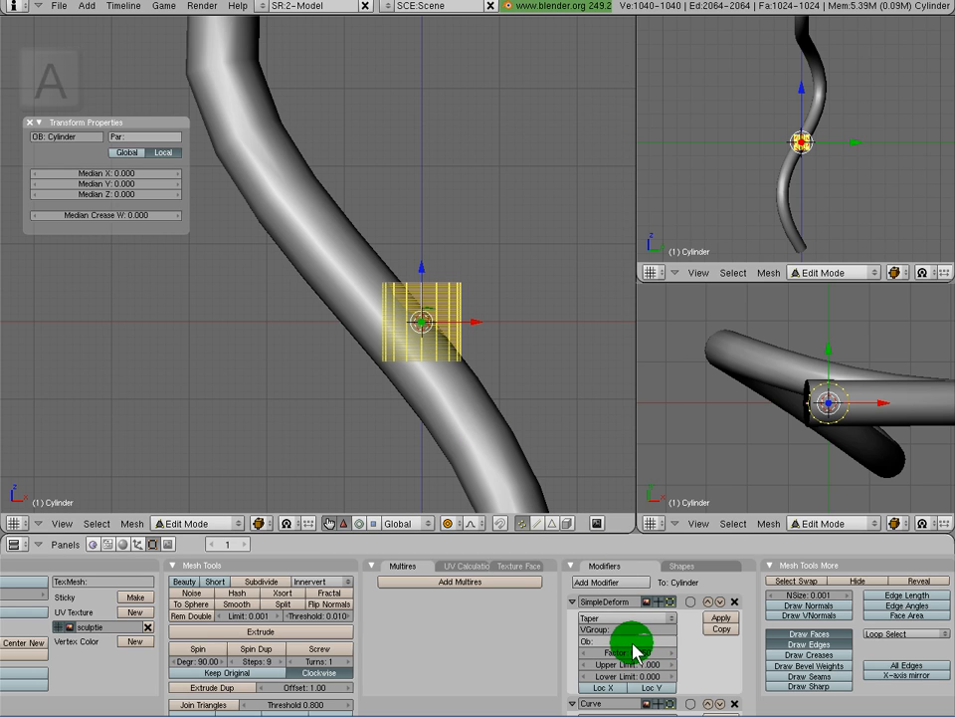
left_click_drag(633, 665, 629, 633)
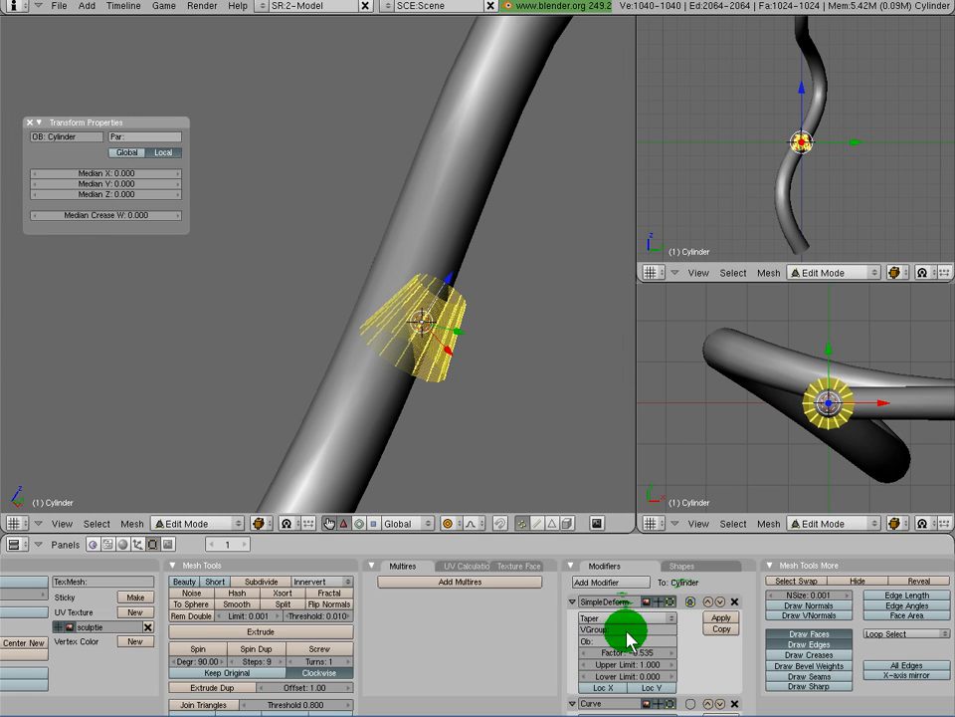
key("KP_1")
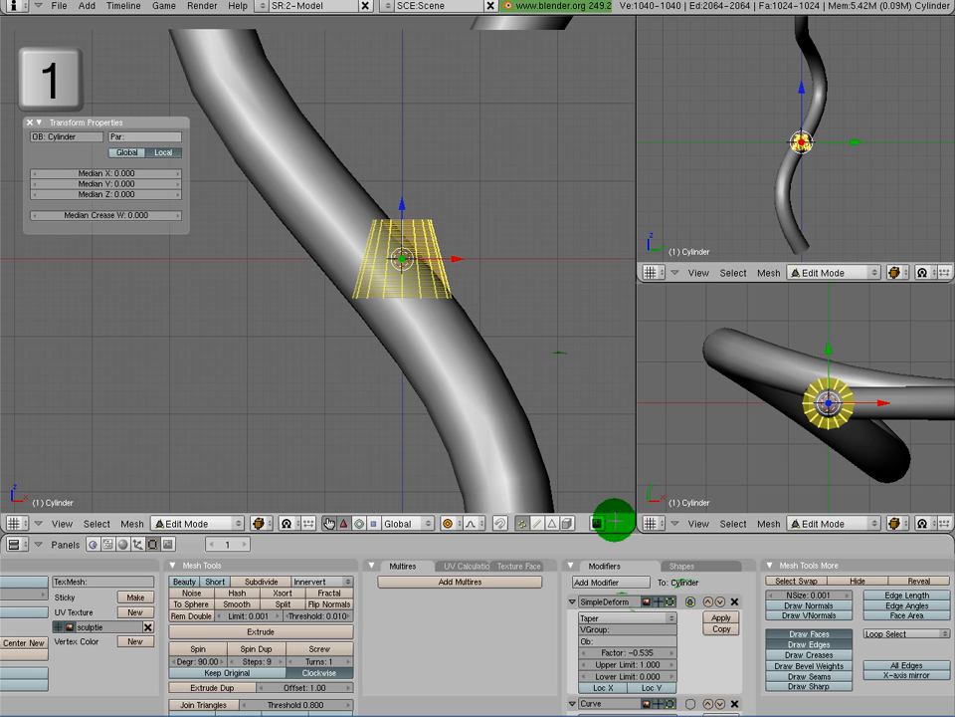
mouse_move(637, 650)
left_mouse_down()
mouse_move(602, 663)
mouse_move(620, 655)
left_mouse_up()
scroll(409, 266, "down", 2)
scroll(408, 267, "down", 7)
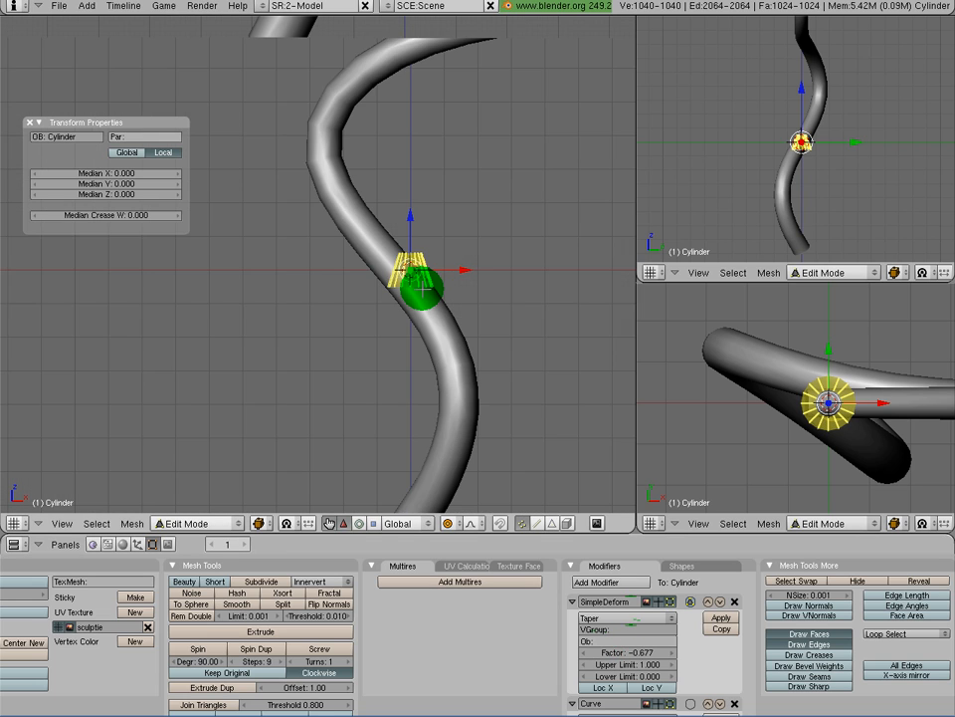